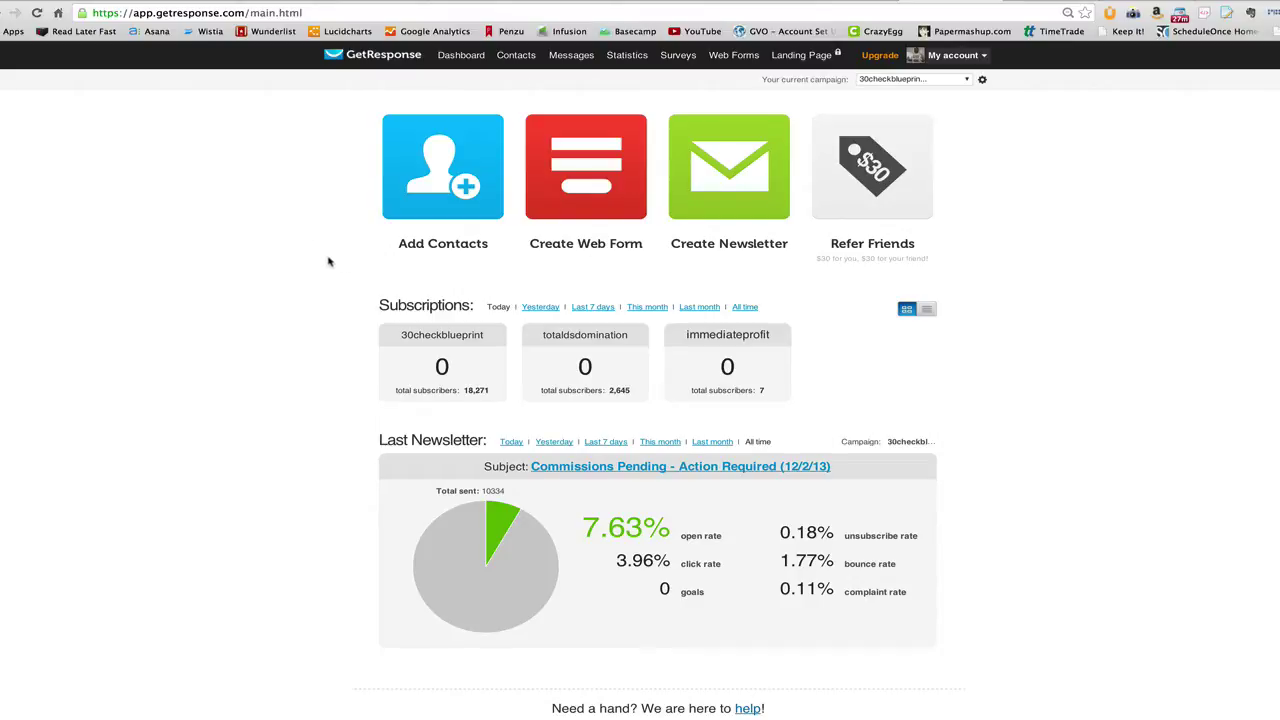
Create a new email named 'Split Test Email' and reuse that name as its subject.
mouse_move(566, 62)
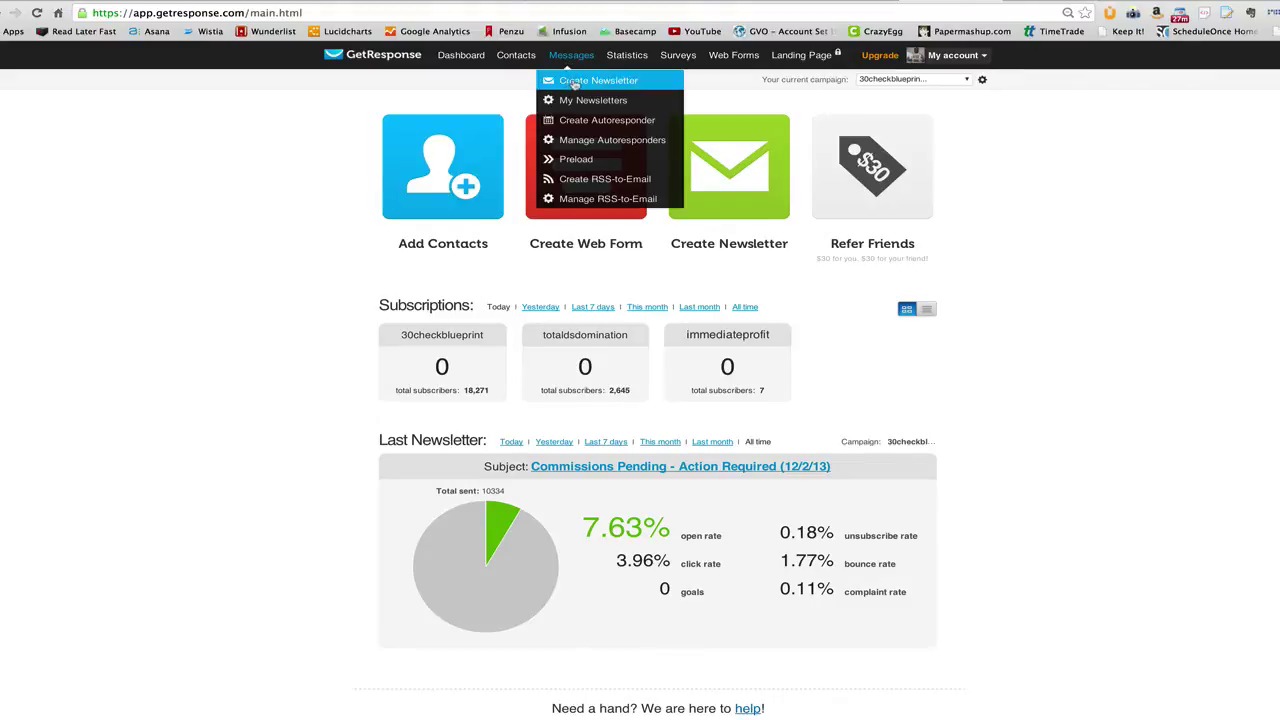
left_click(577, 84)
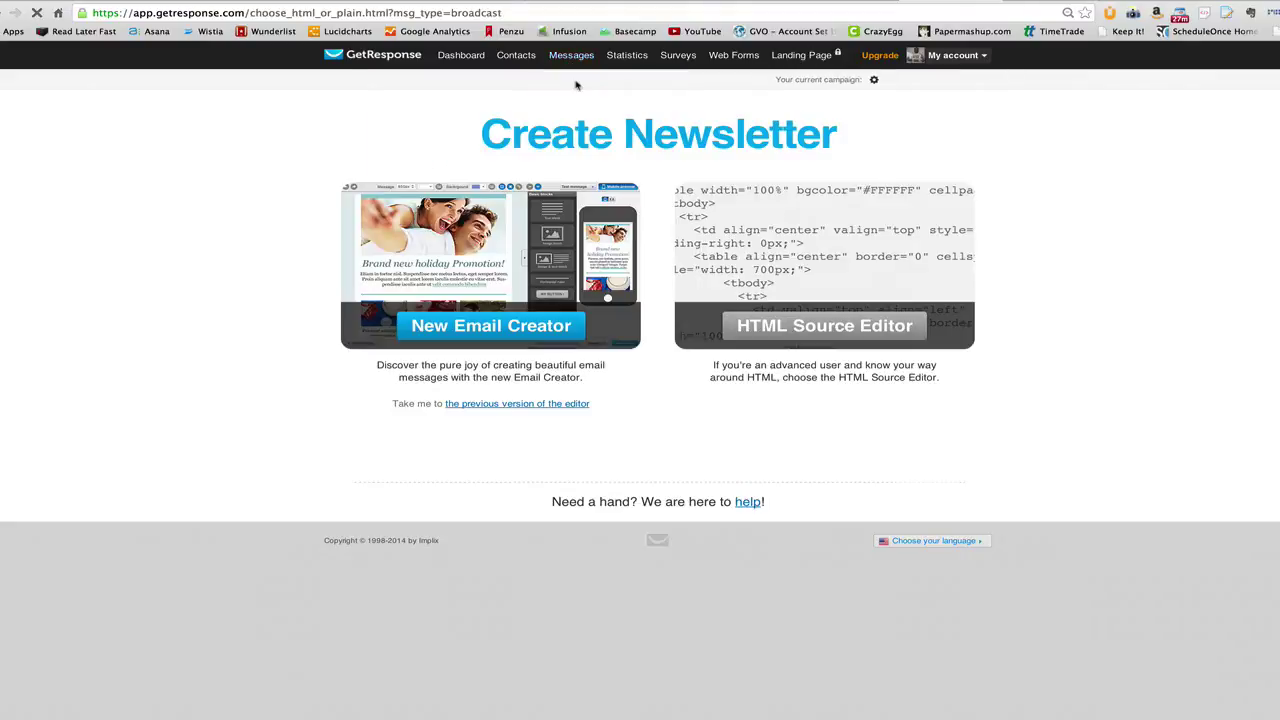
left_click(470, 336)
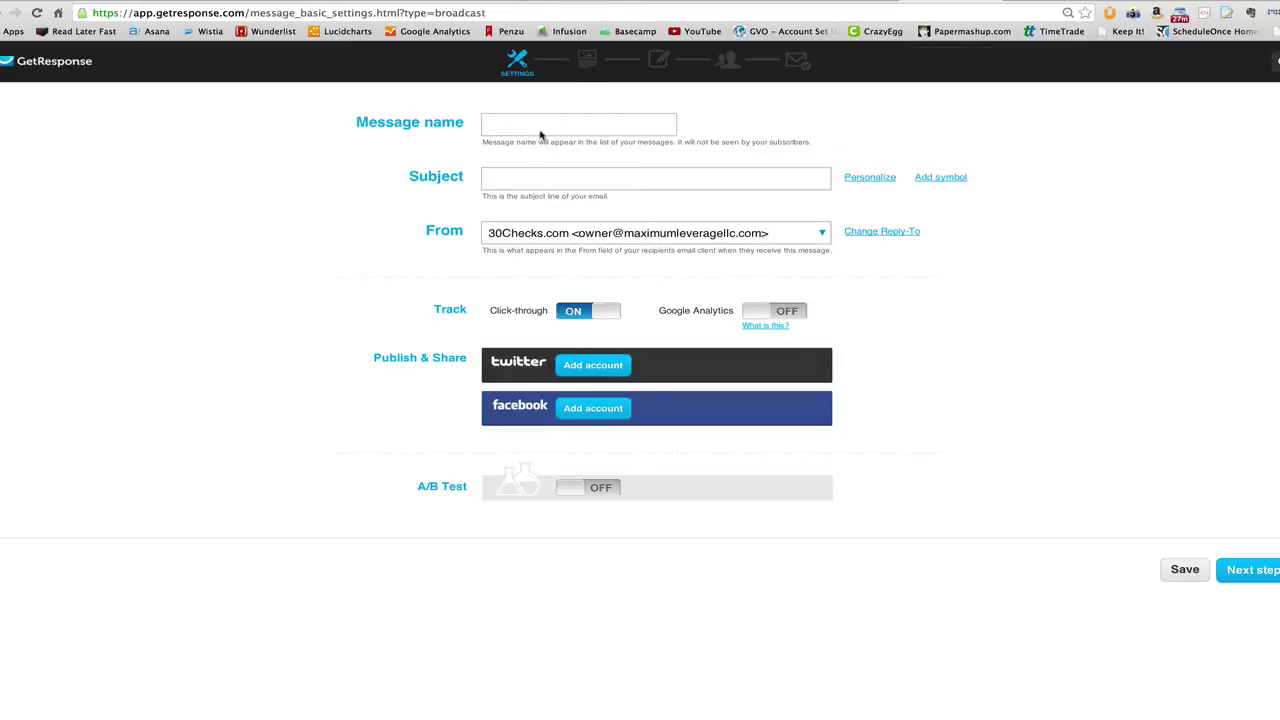
left_click(538, 124)
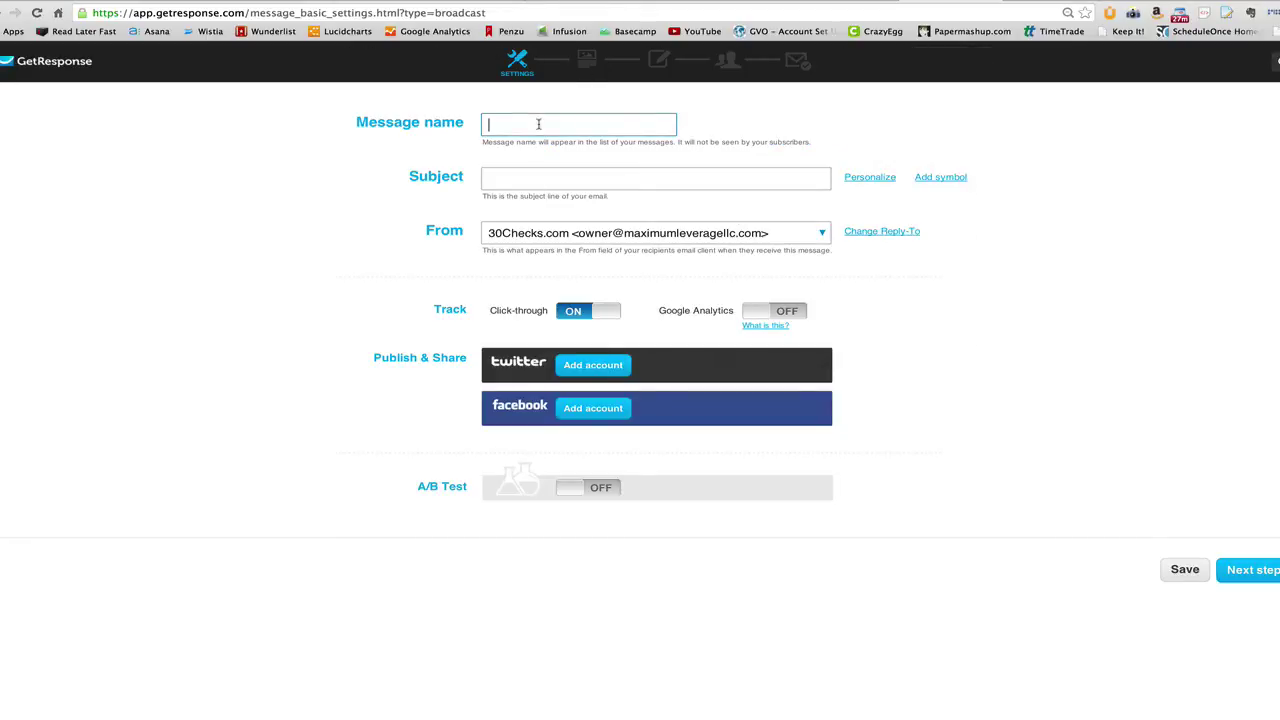
type("Split Test Email")
key("Tab")
key("shift+Tab")
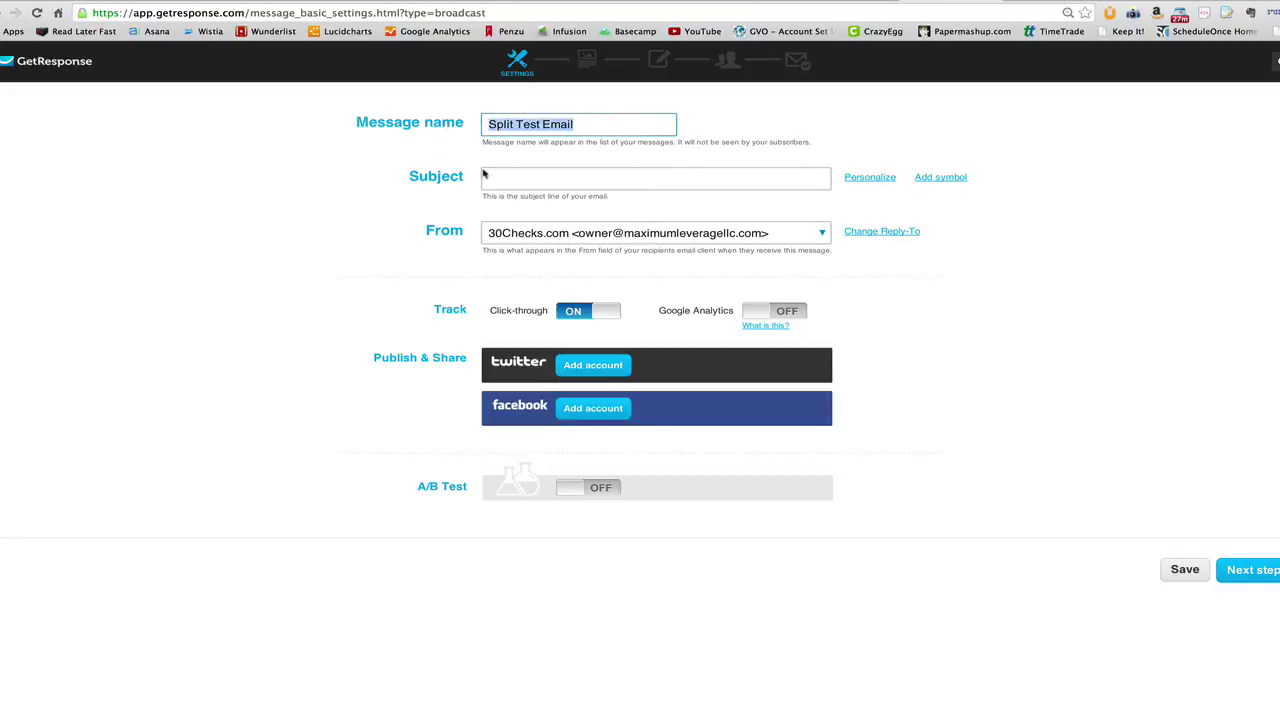
key("ctrl+c")
key("Tab")
key("ctrl+v")
Choose a different From address, and turn on Google Analytics and A/B testing.
left_click(510, 235)
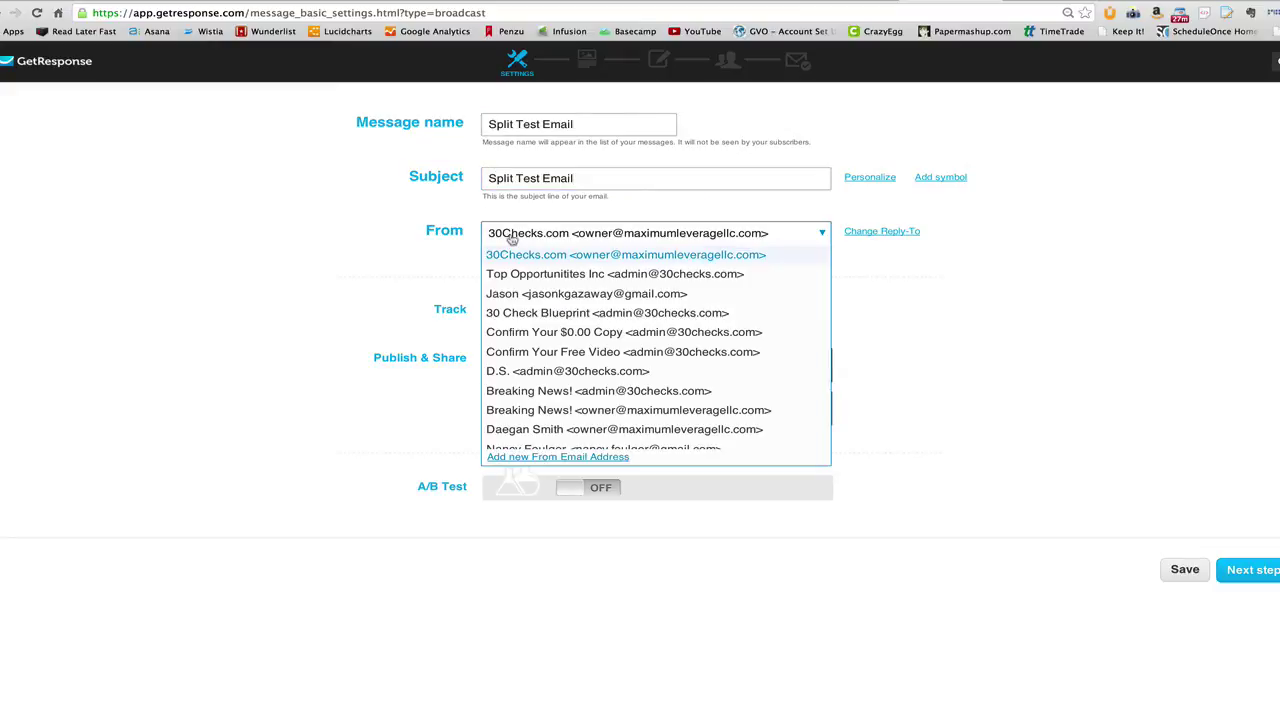
scroll(535, 378, "down", 1)
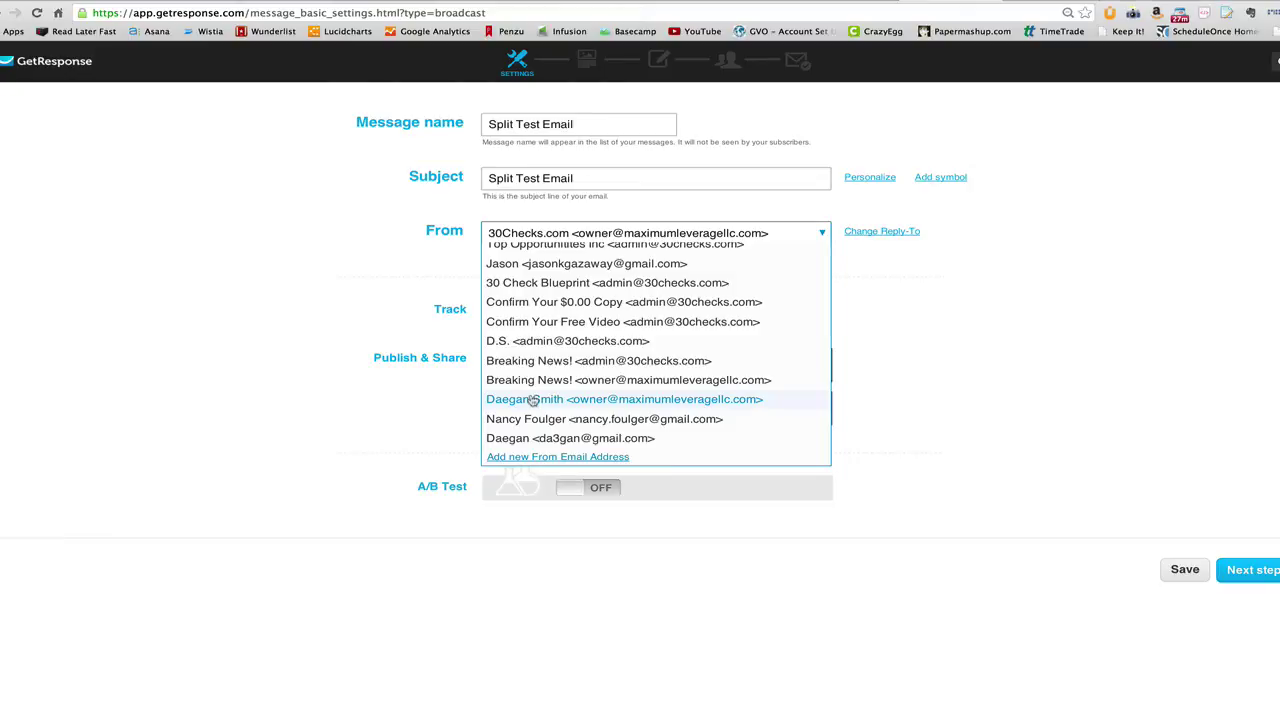
left_click(533, 399)
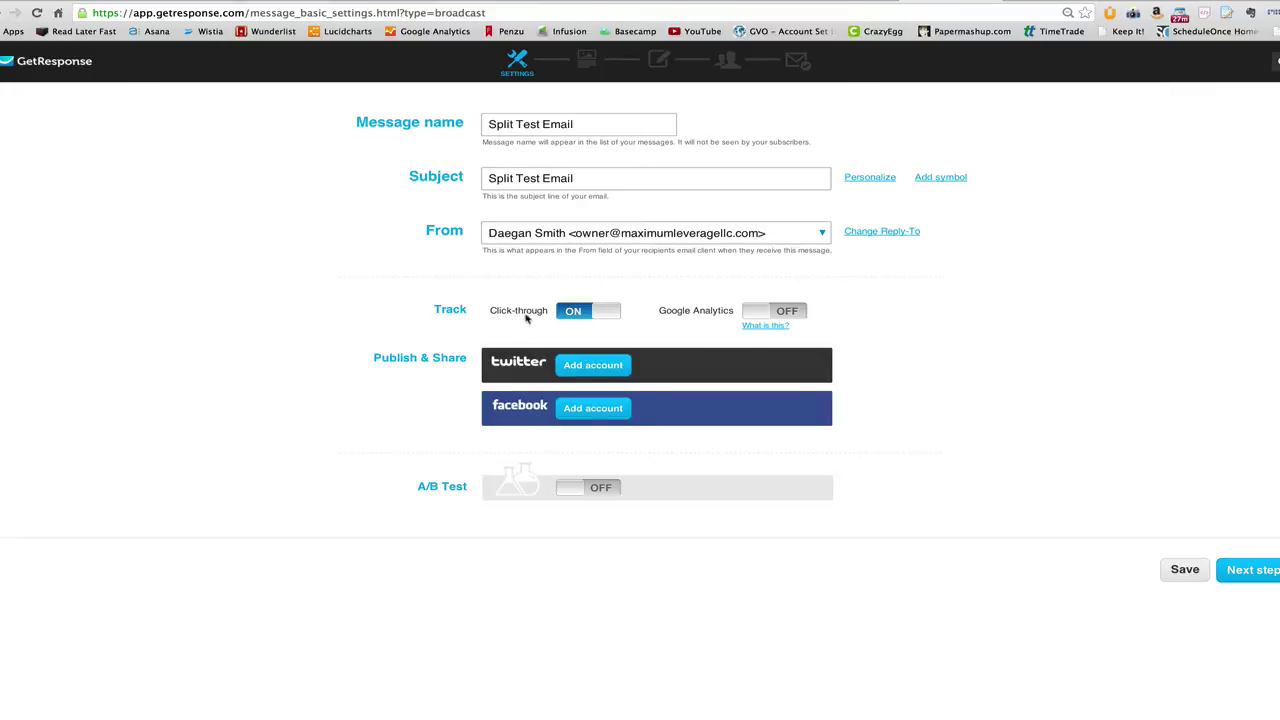
left_click(758, 313)
left_click(576, 491)
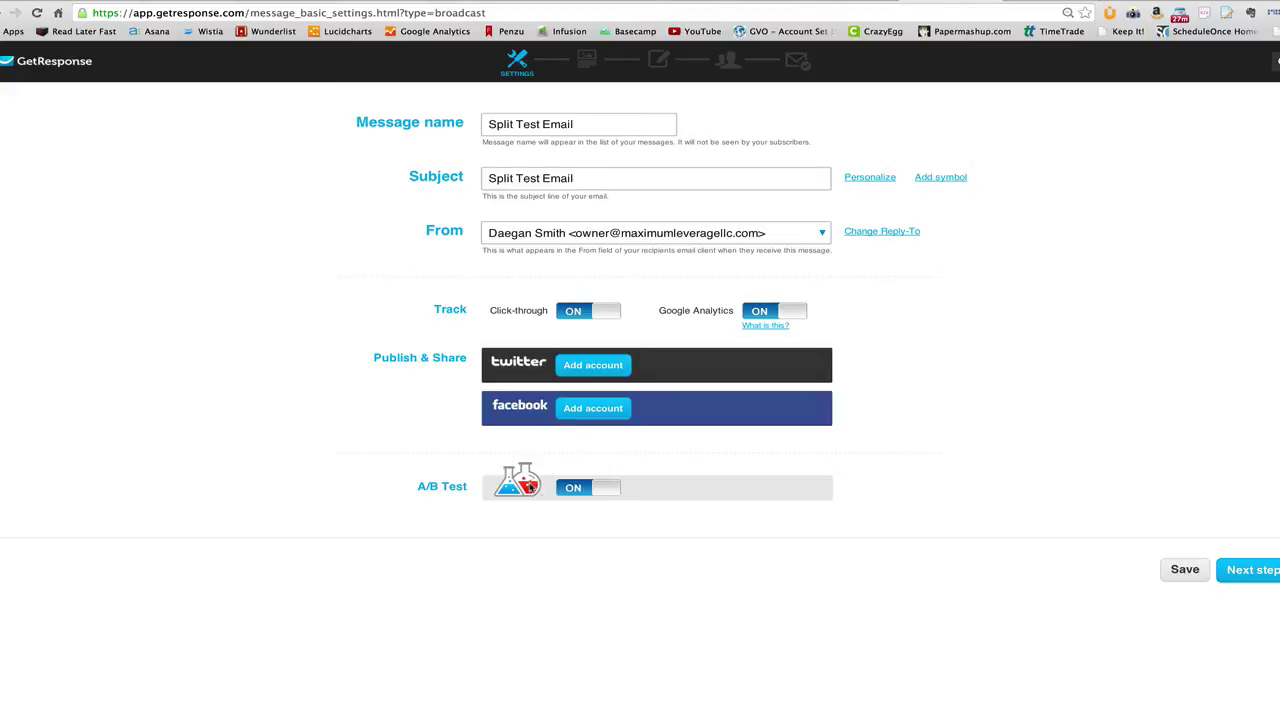
left_click(1261, 577)
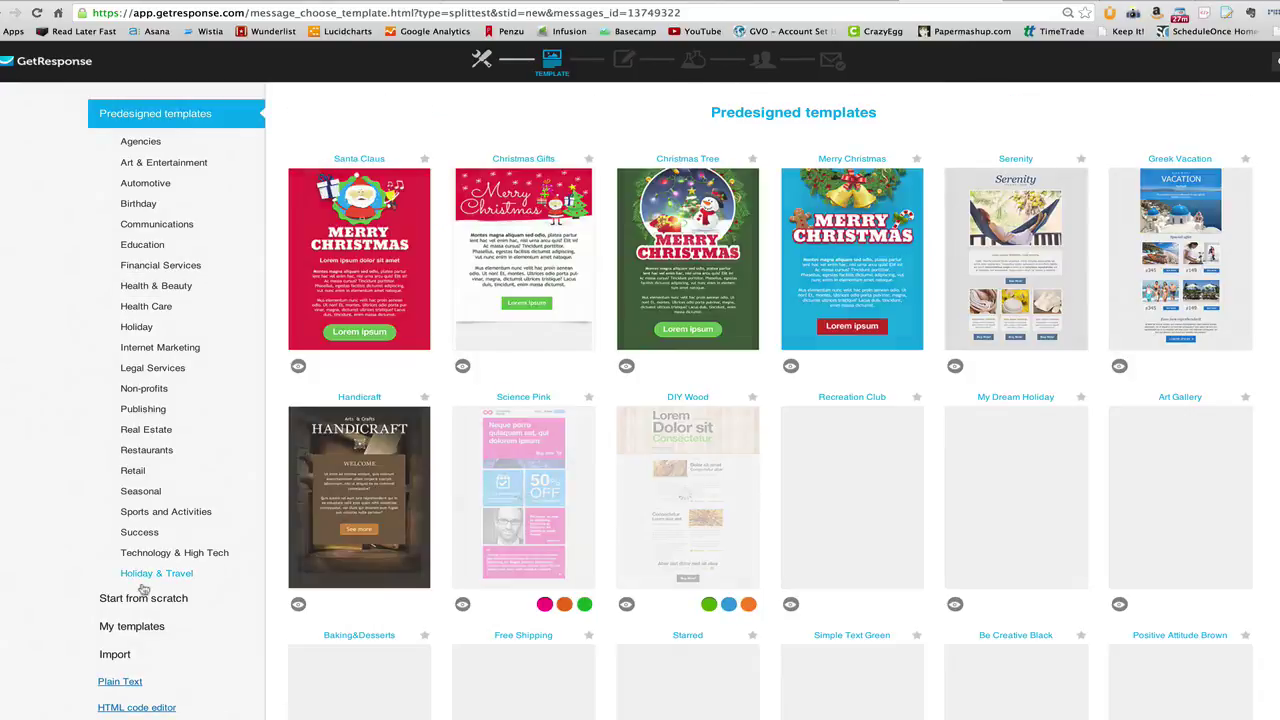
Use the Blank template from the Start from scratch layouts.
left_click(133, 600)
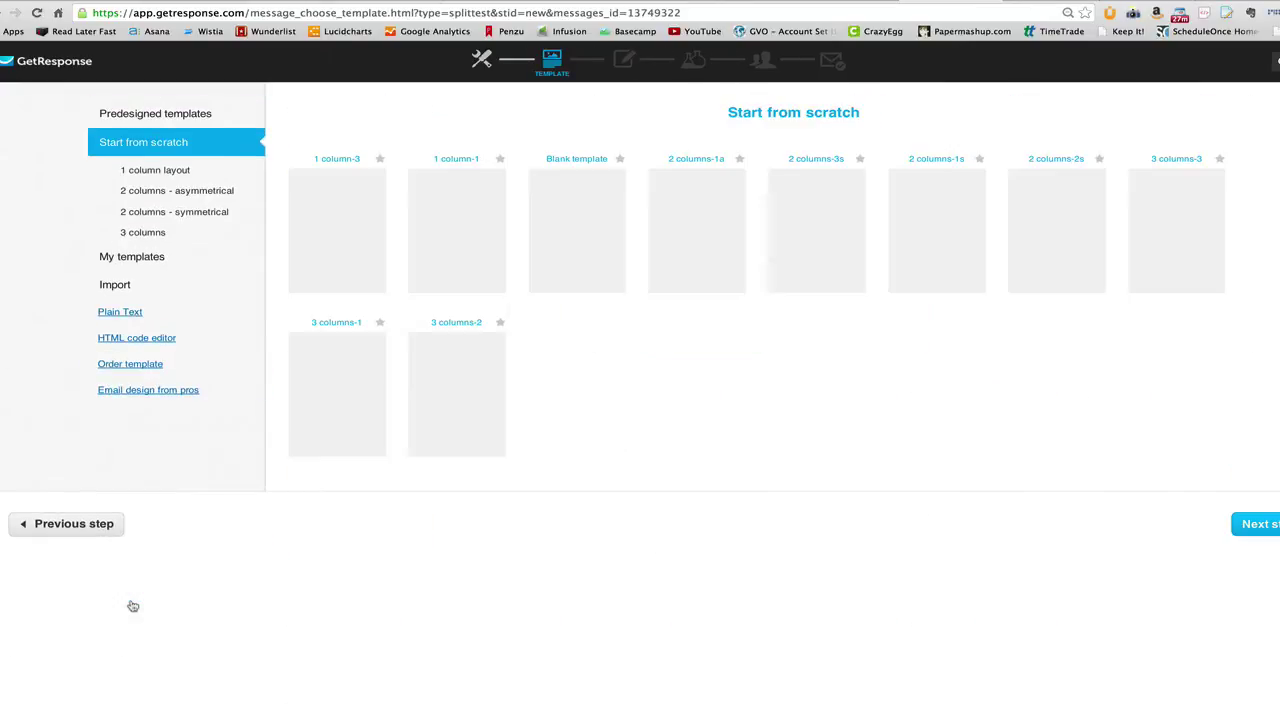
left_click(587, 243)
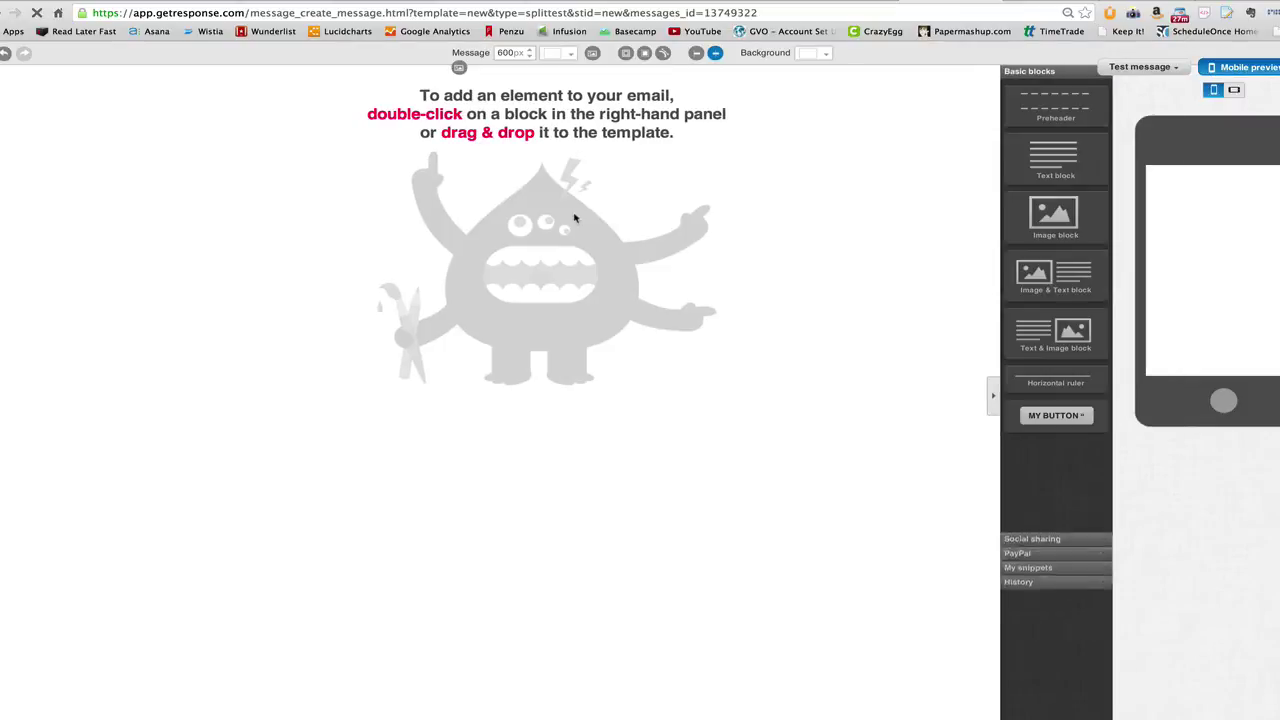
Add a text block and replace its placeholder with 'This is how to set up a split test in Getresponse.'.
double_click(1030, 168)
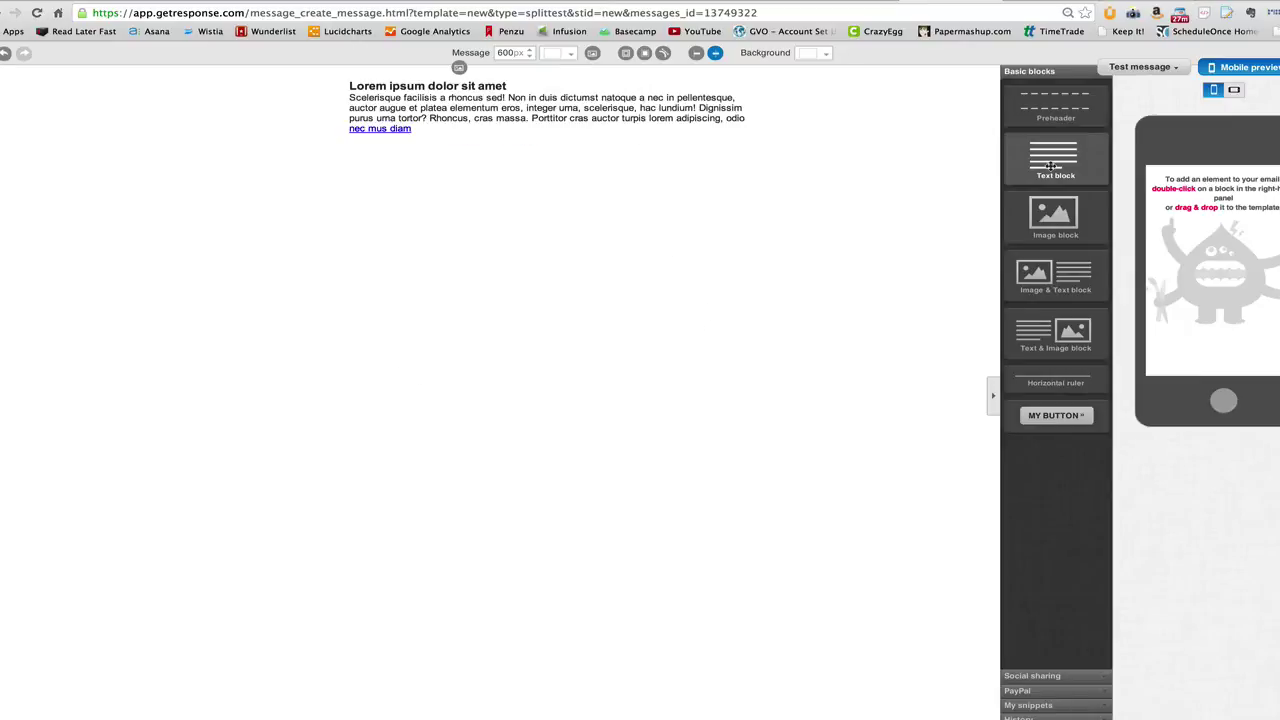
left_click(523, 128)
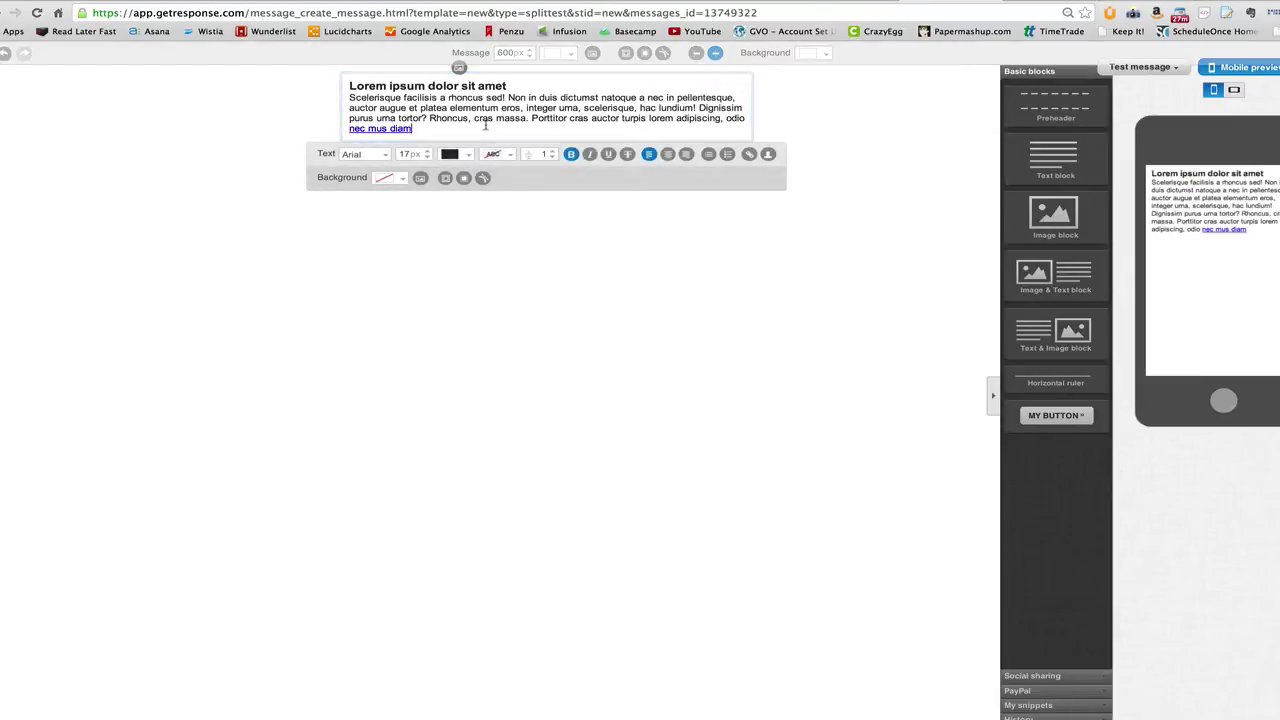
key("ctrl+a")
key("BackSpace")
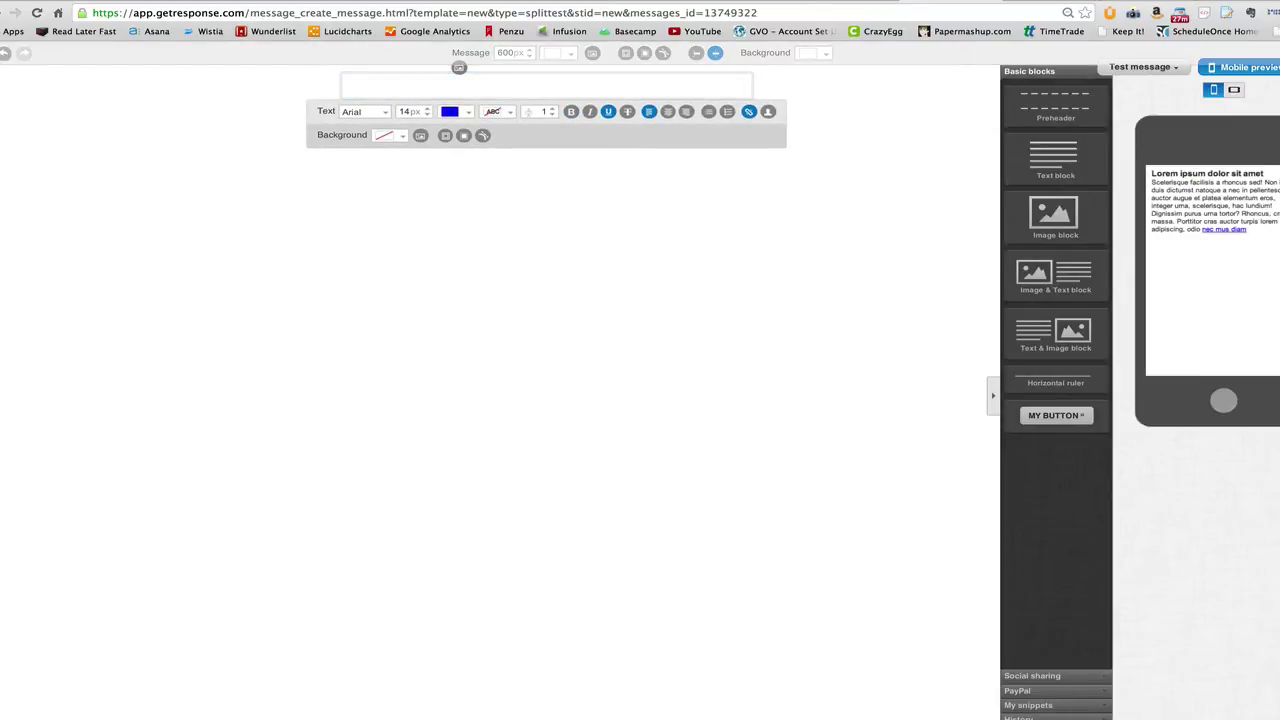
type("This is")
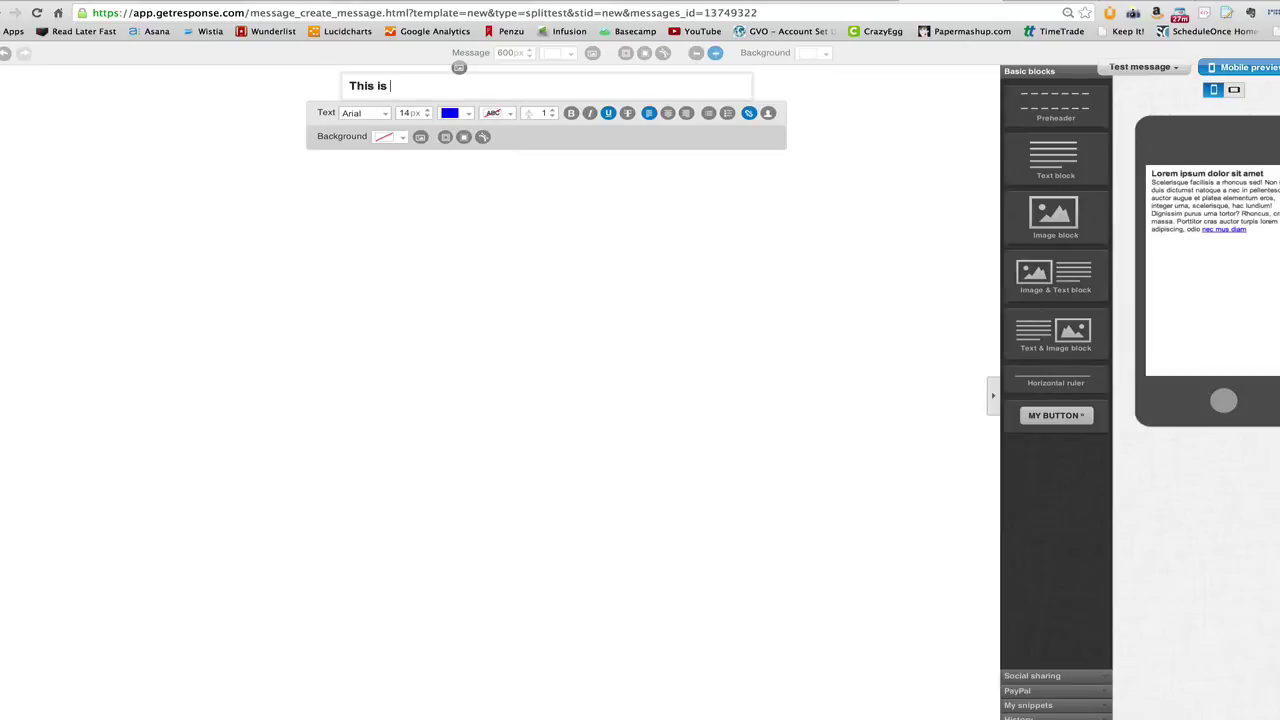
key("BackSpace")
key("BackSpace")
key("BackSpace")
key("BackSpace")
key("BackSpace")
key("BackSpace")
key("BackSpace")
key("BackSpace")
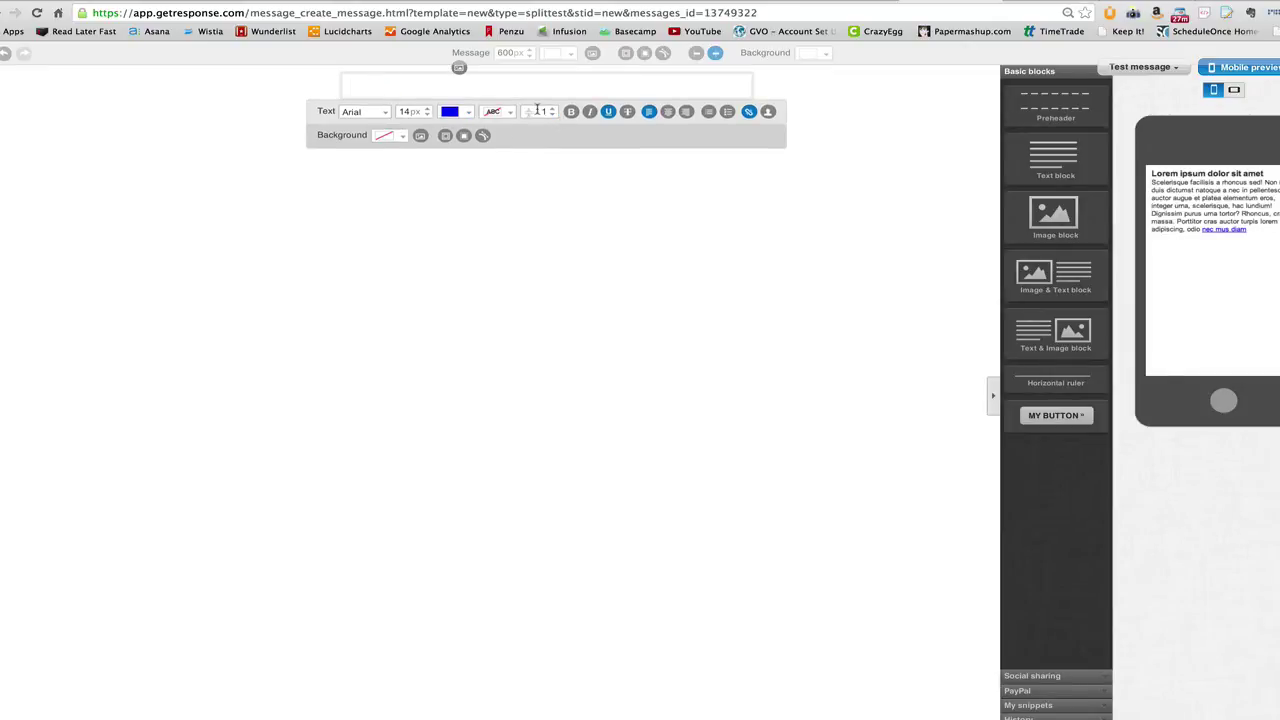
type("This is how to")
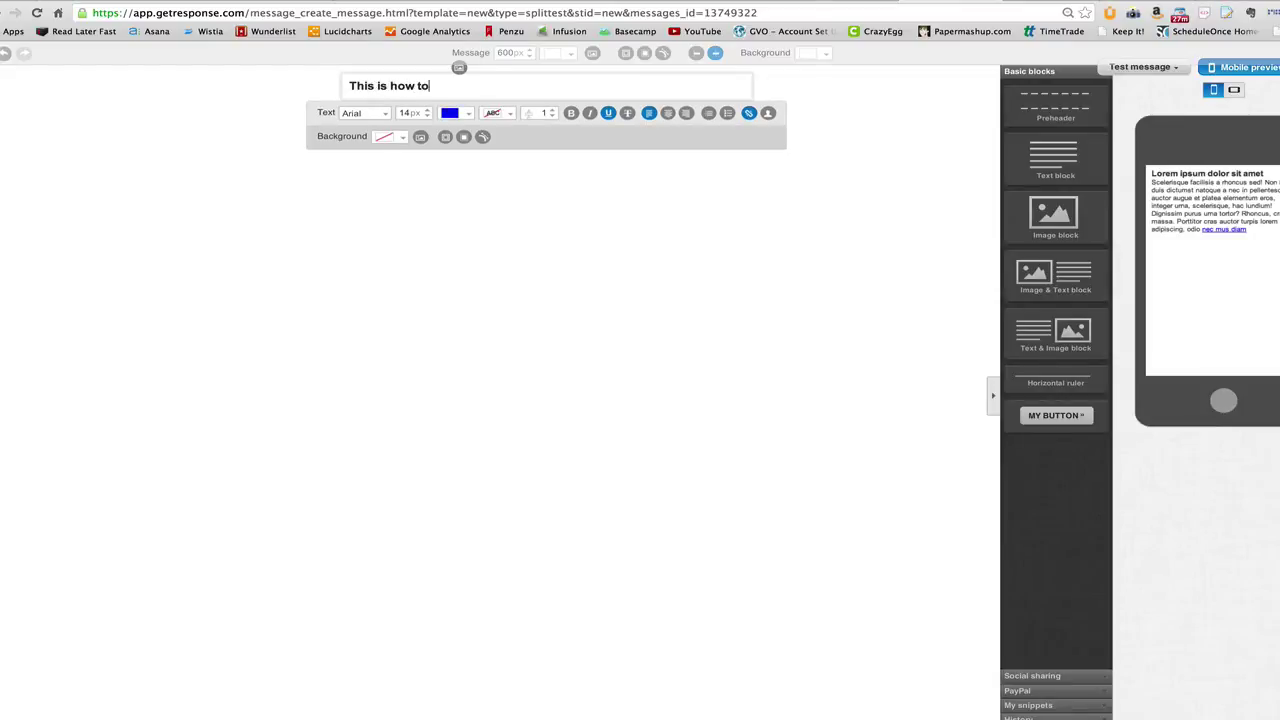
type(" set up a split test in Getresponse.")
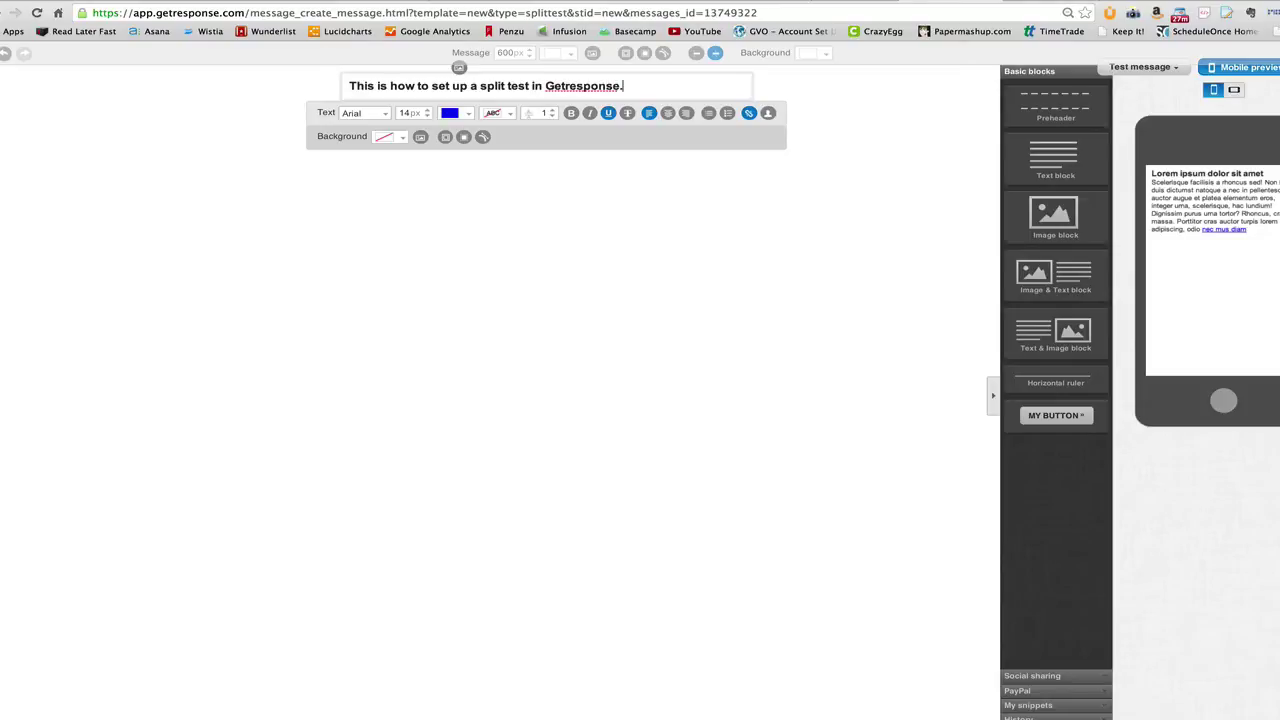
key("Return")
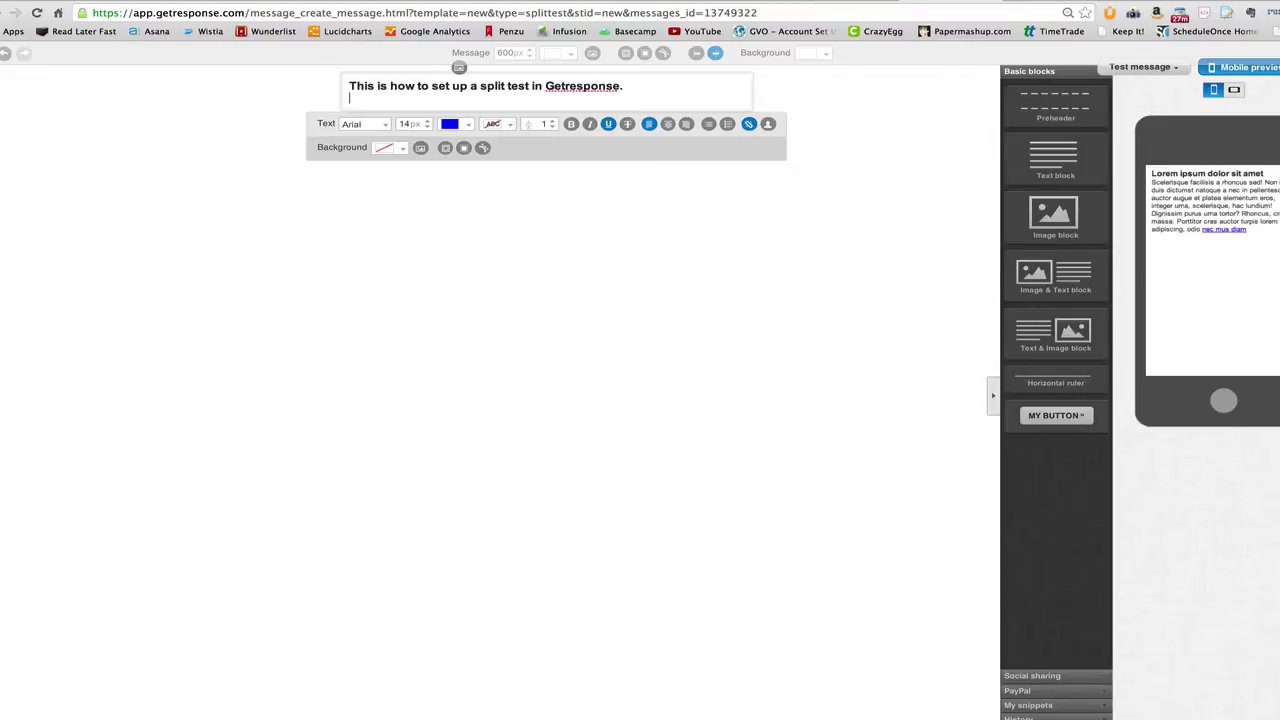
Add the line 'It's really a lot easier than most people think.' and a sign-off with the sender's name.
type("It's")
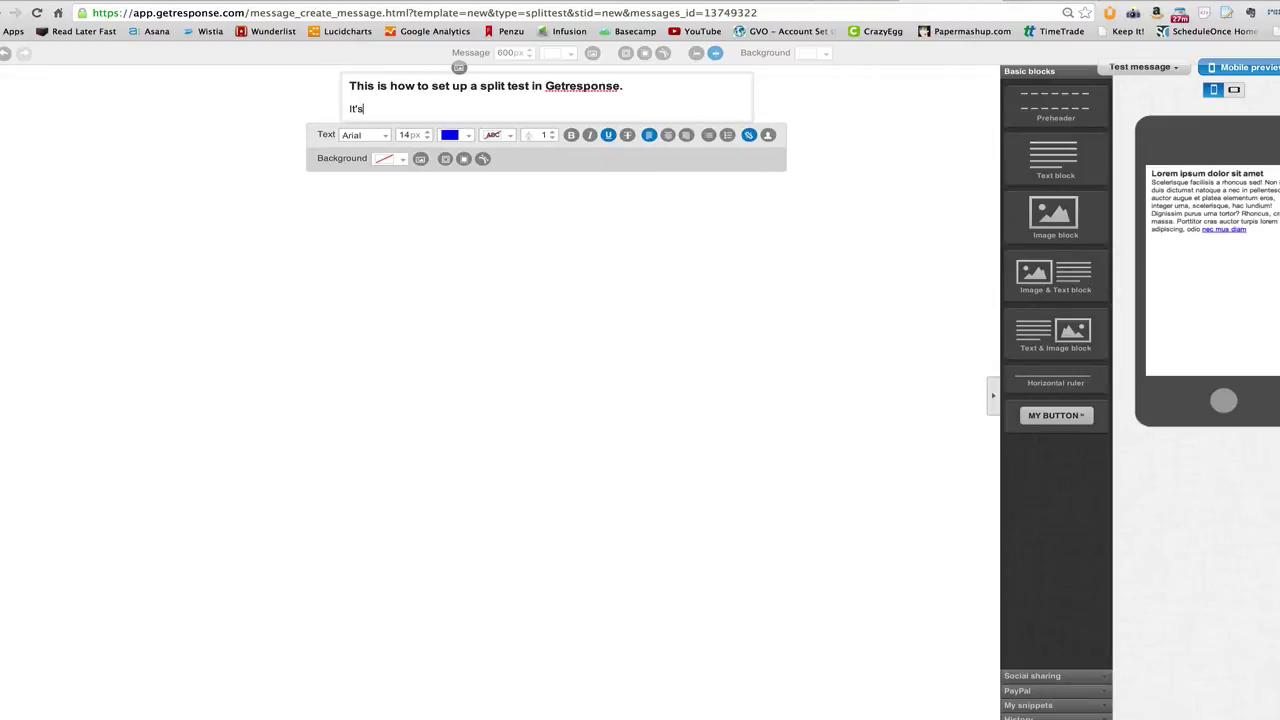
type(" really a lot easier than most people thing")
key("BackSpace")
type("k.")
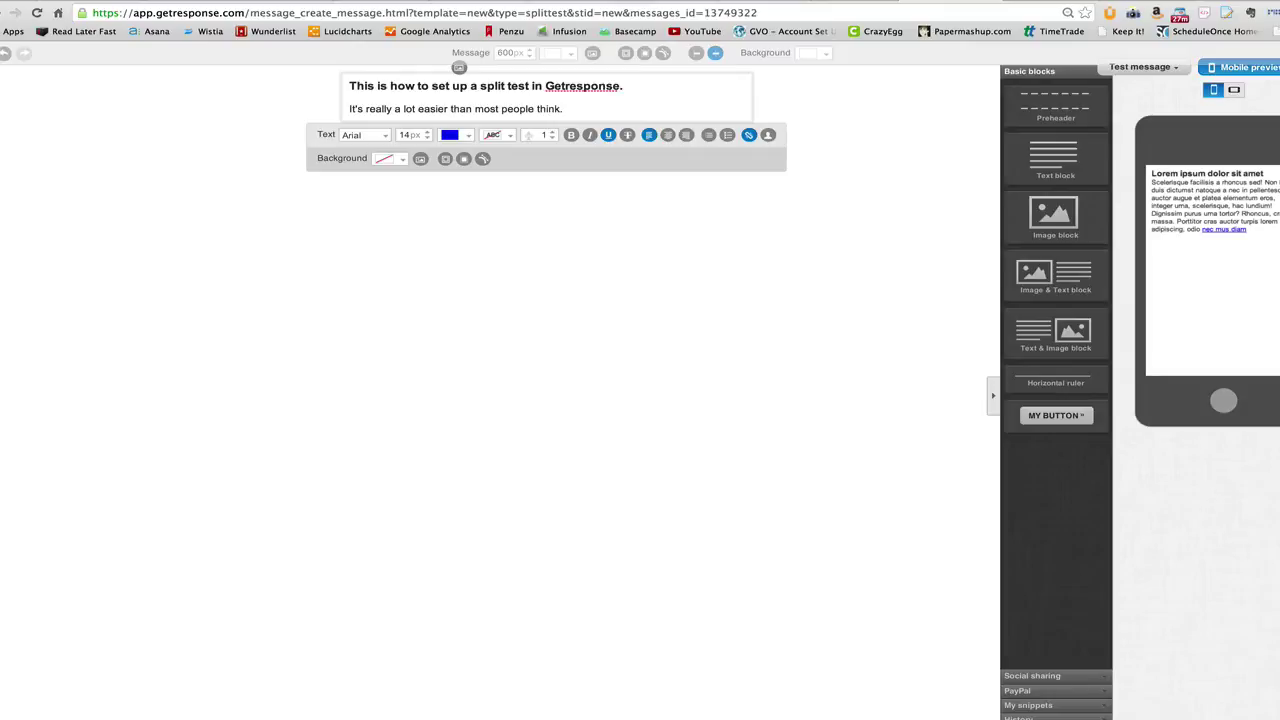
key("Return")
type("Degan")
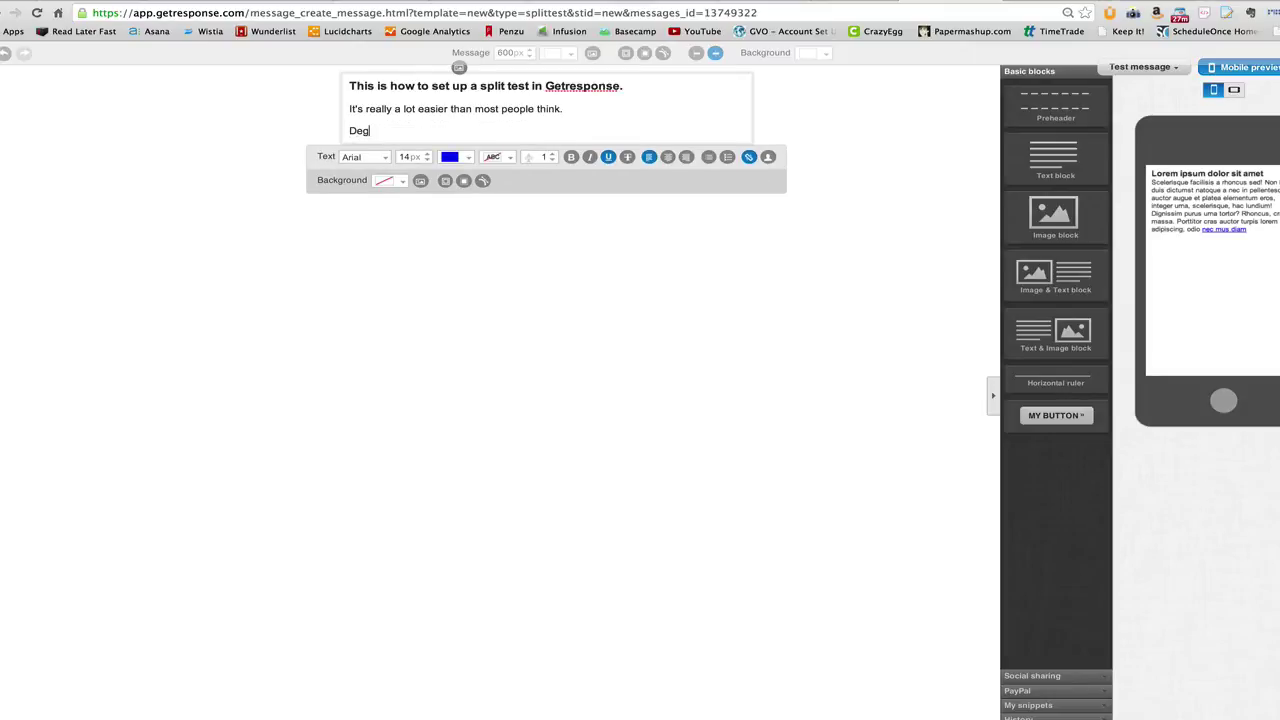
key("BackSpace")
key("BackSpace")
key("BackSpace")
key("BackSpace")
type("aegan")
key("ctrl+a")
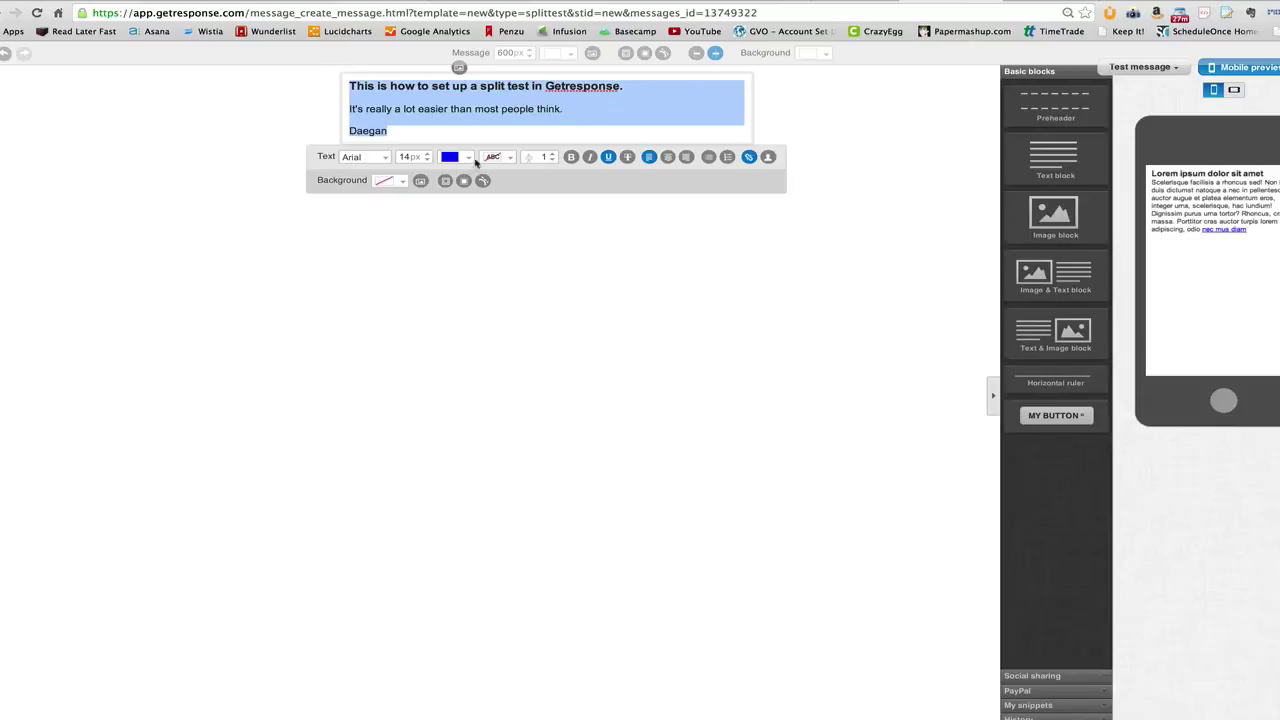
left_click(474, 280)
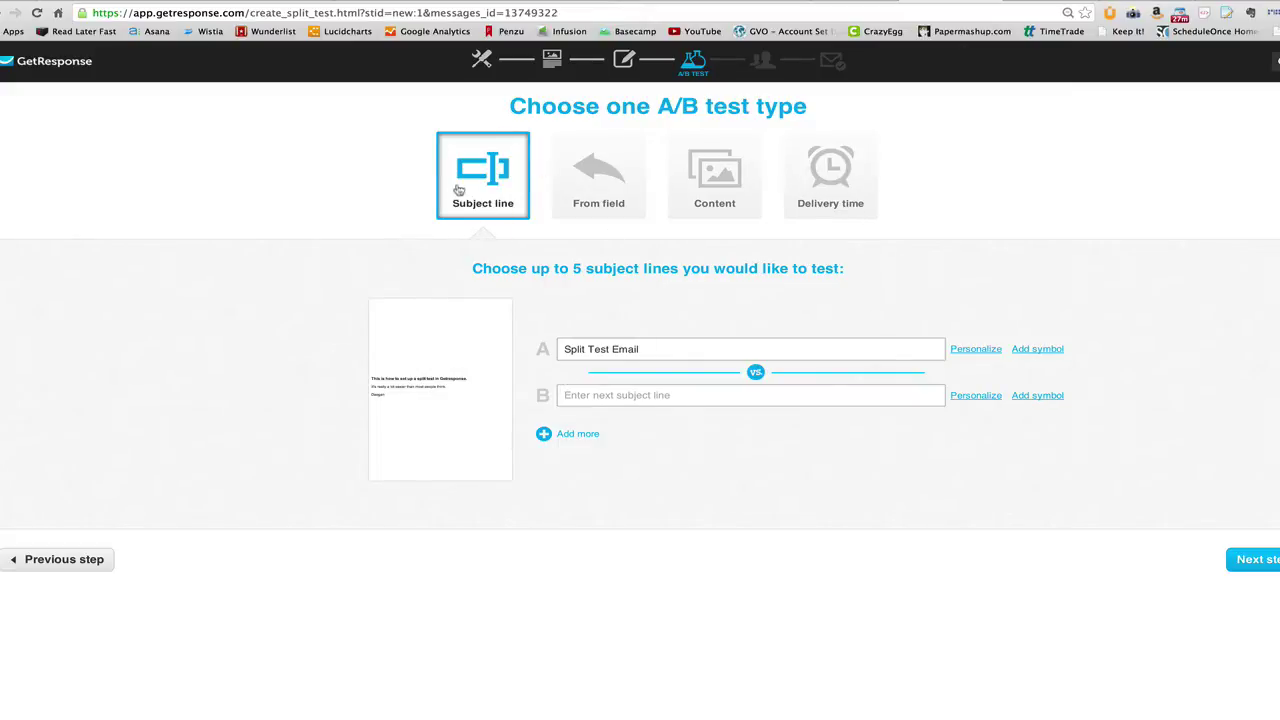
Switch the A/B test to compare senders, with variant A sent from the owner address.
right_click(576, 396)
left_click(577, 398)
left_click(600, 178)
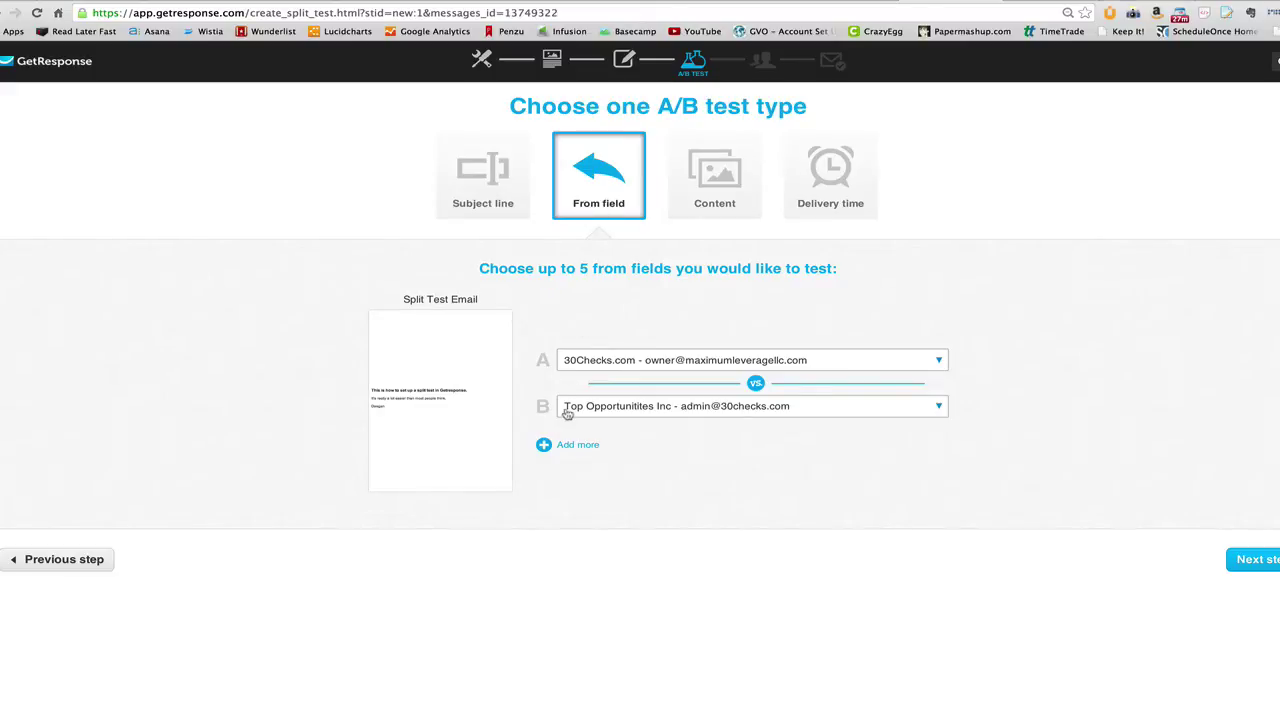
left_click(591, 363)
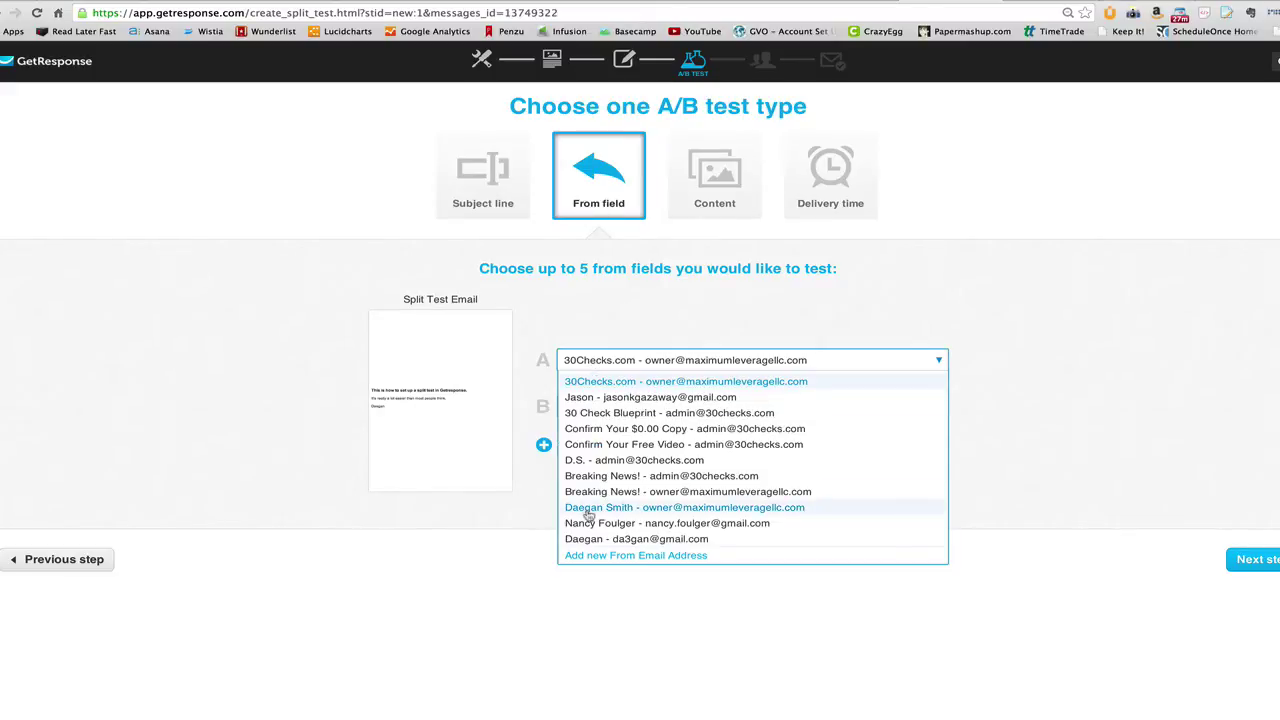
left_click(588, 507)
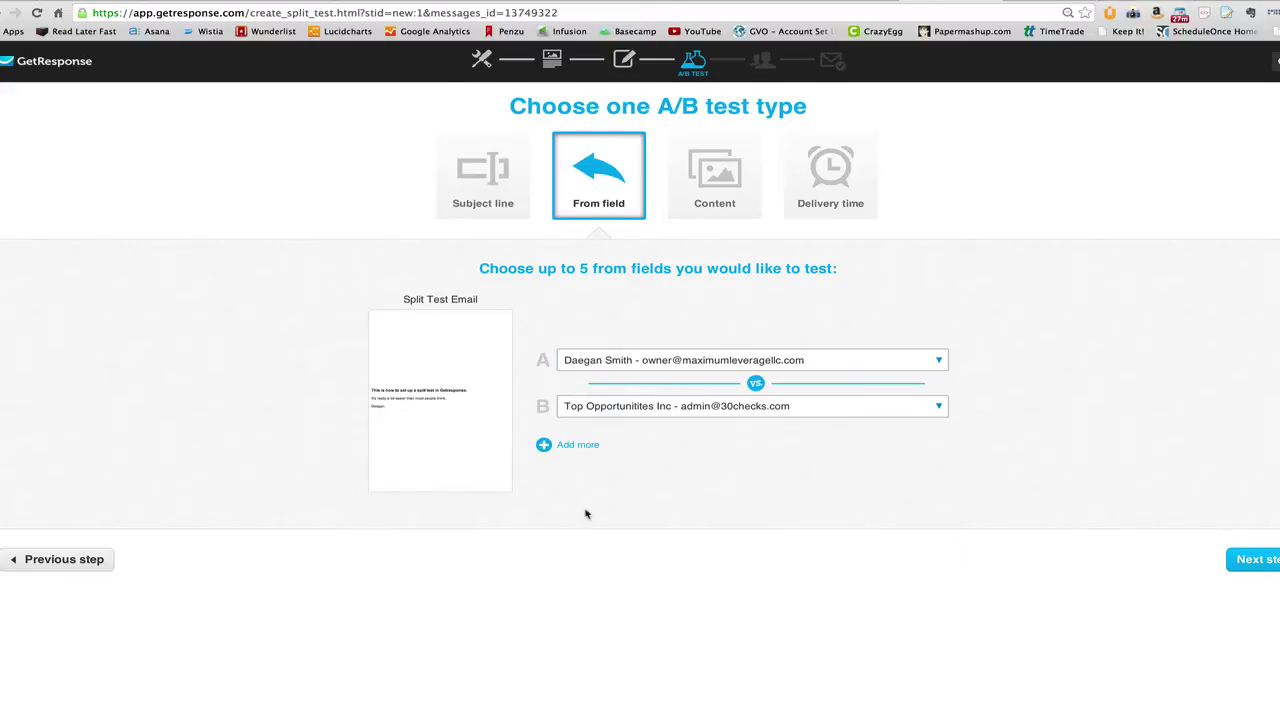
Set variant B's sender to the Breaking News! admin address, then change the test type to Content.
right_click(585, 417)
left_click(586, 414)
left_click(586, 412)
left_click(585, 412)
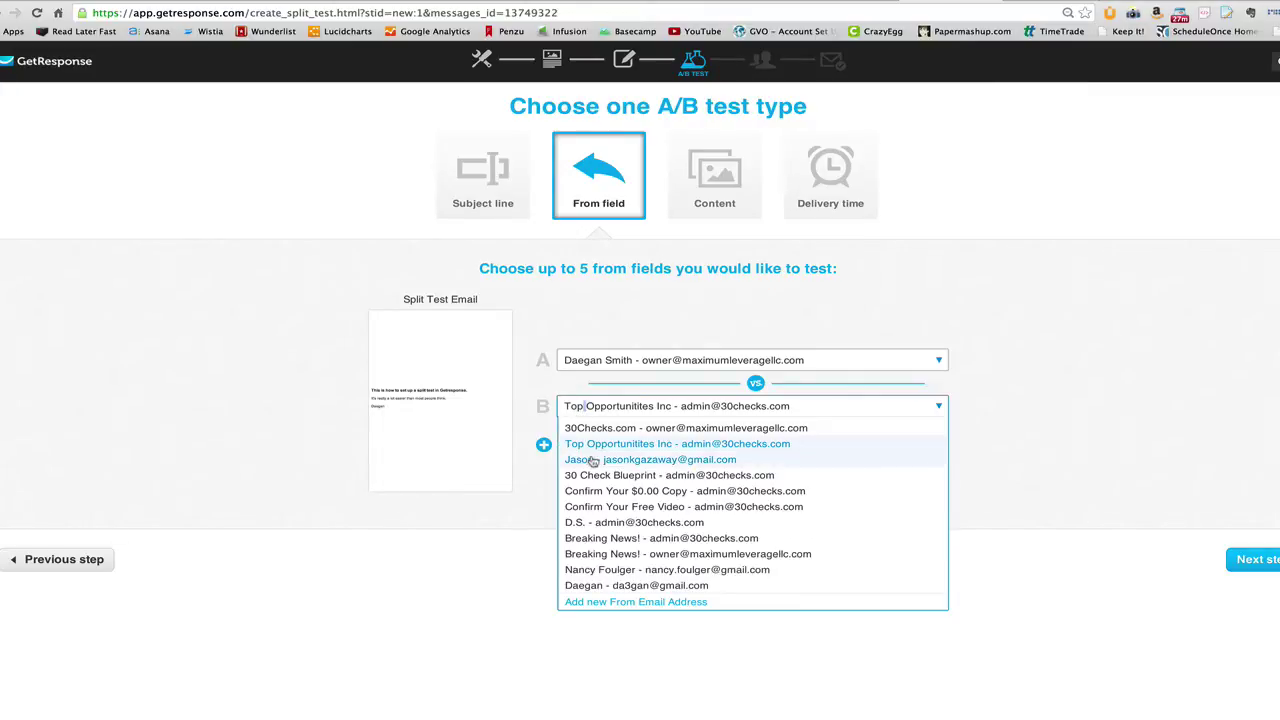
left_click(616, 541)
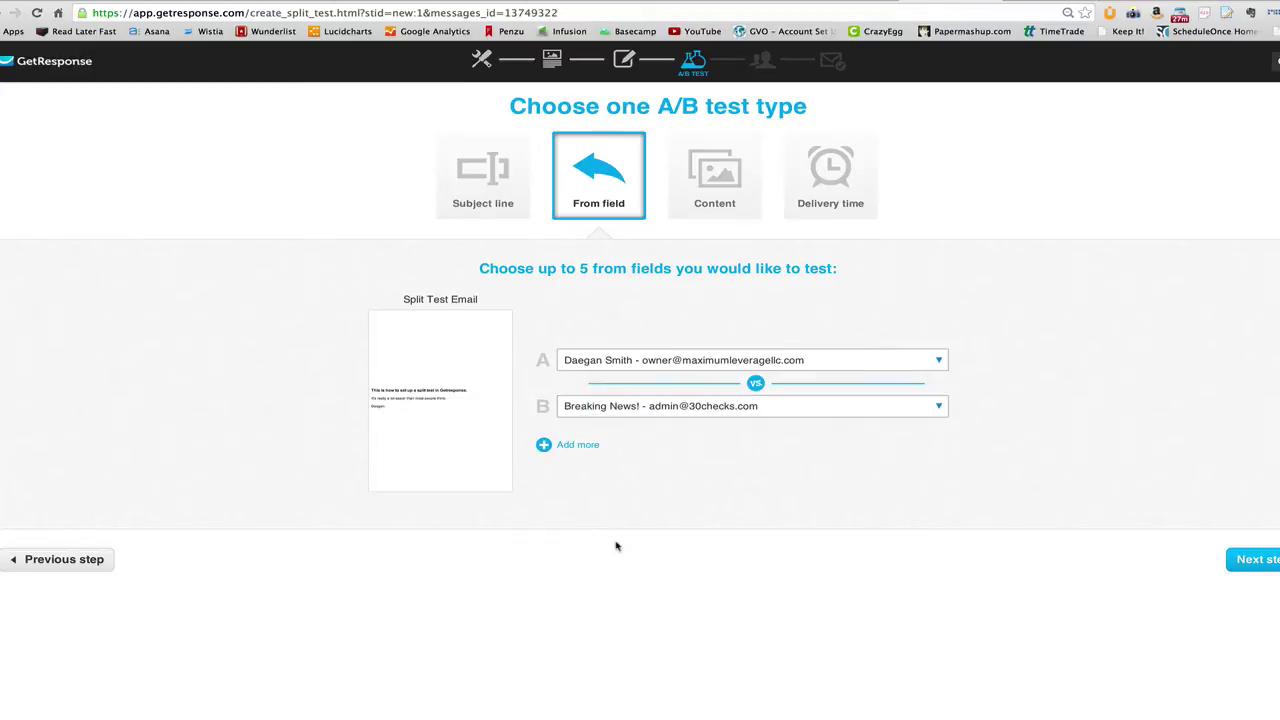
left_click(735, 212)
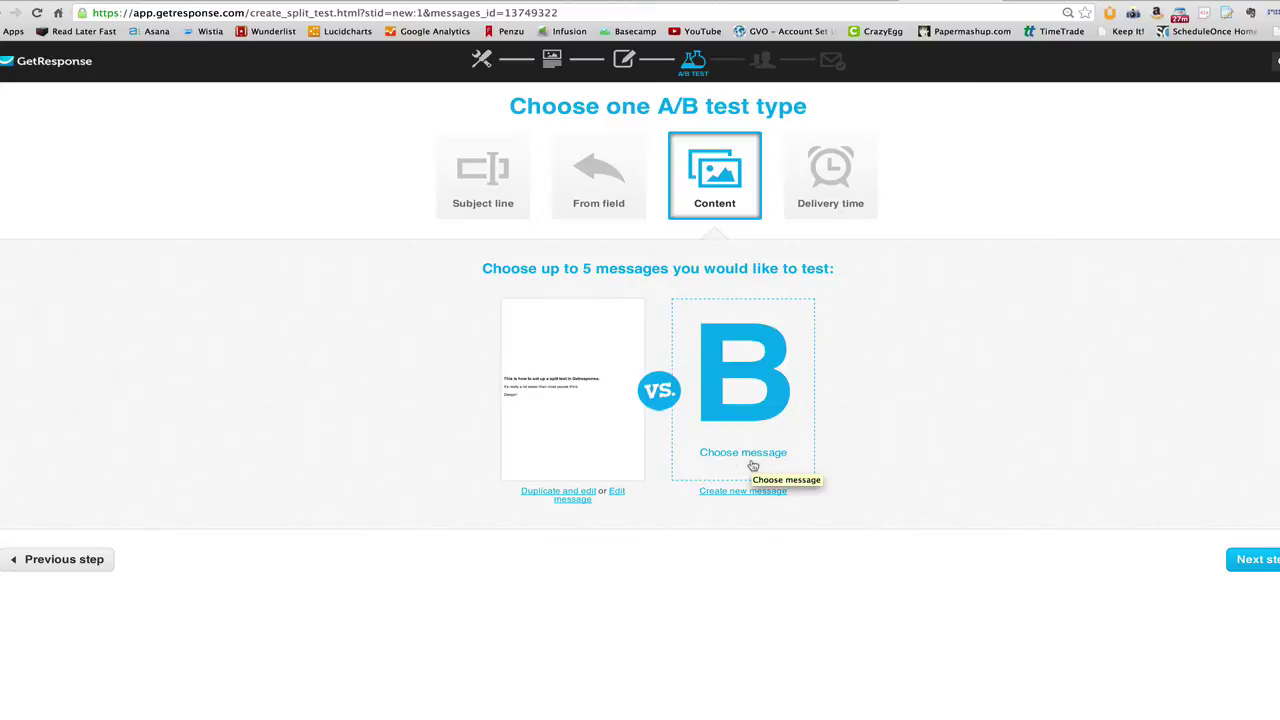
Test subject lines: 'Split Test Email' as A and 'Split Test Email 2' as B.
left_click(477, 196)
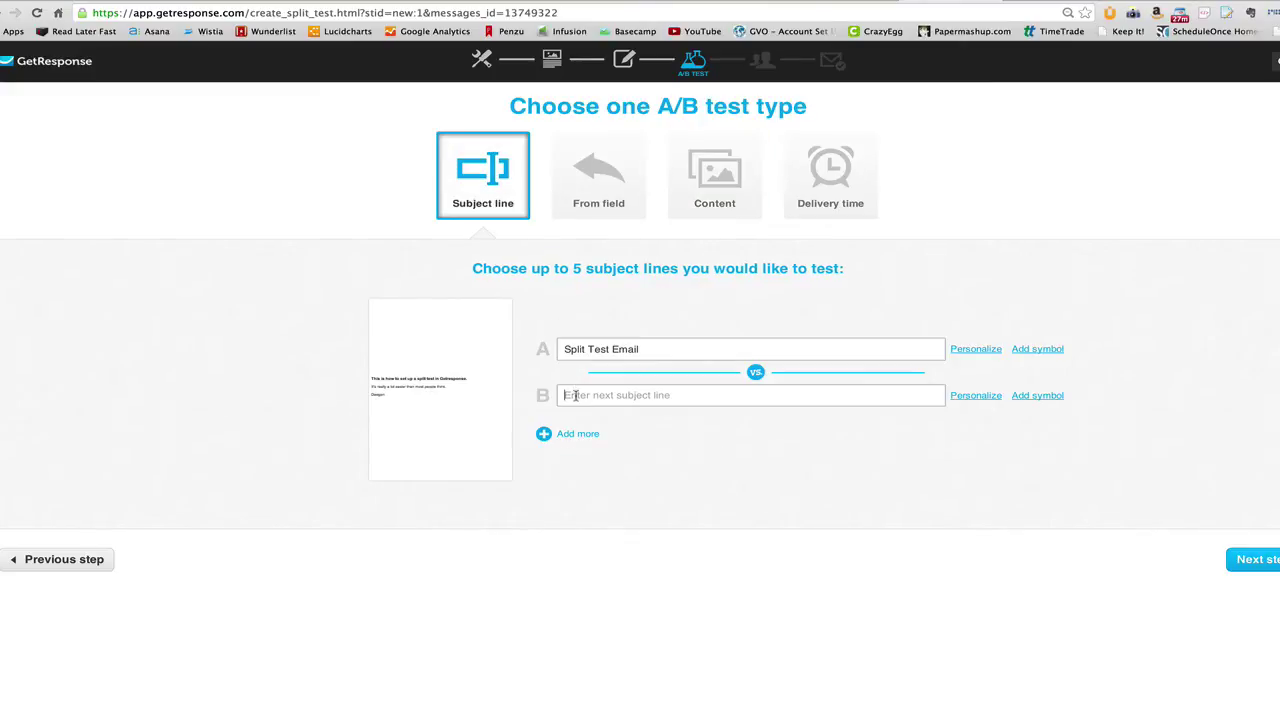
left_click_drag(668, 347, 524, 349)
key("super+c")
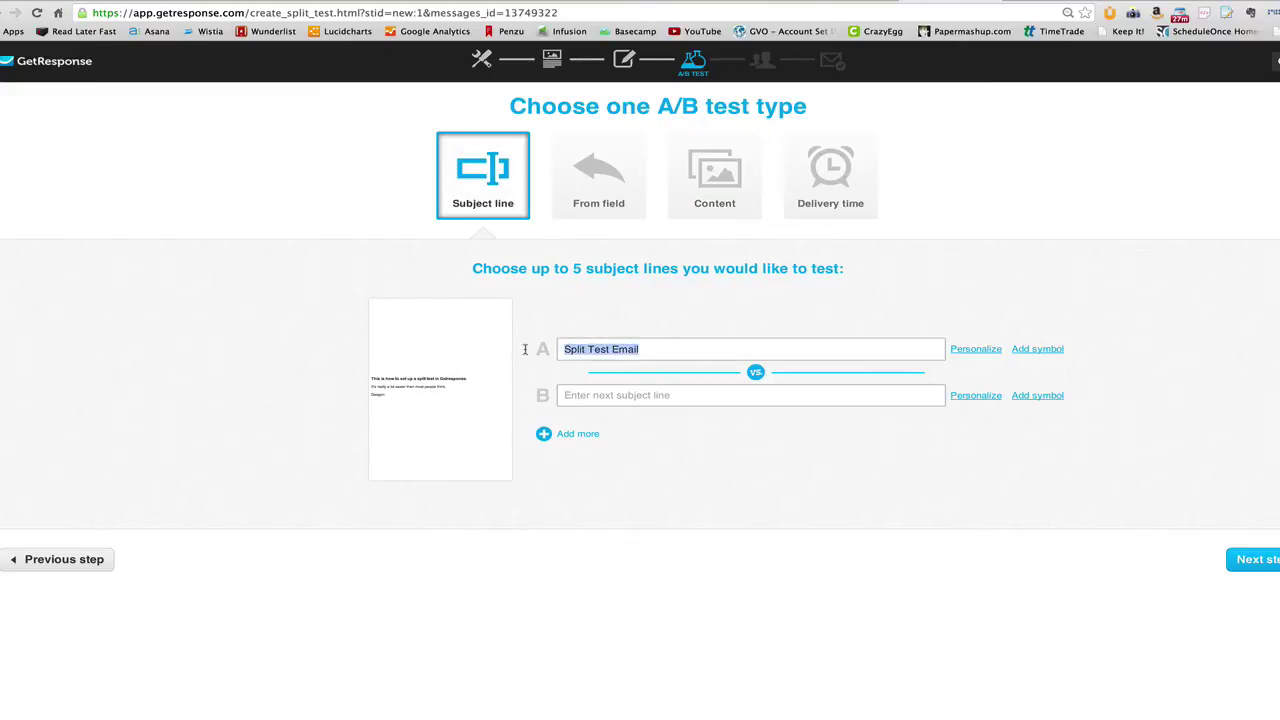
right_click(579, 386)
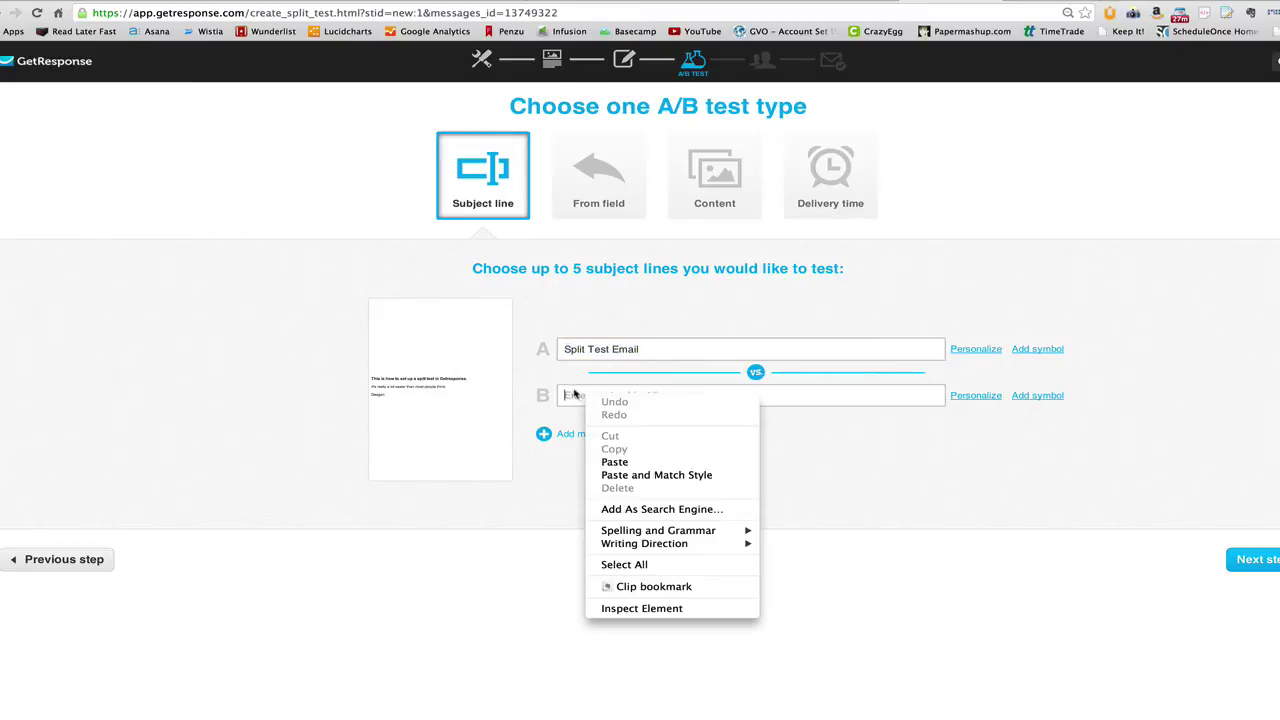
left_click(574, 390)
key("super+v")
type("2")
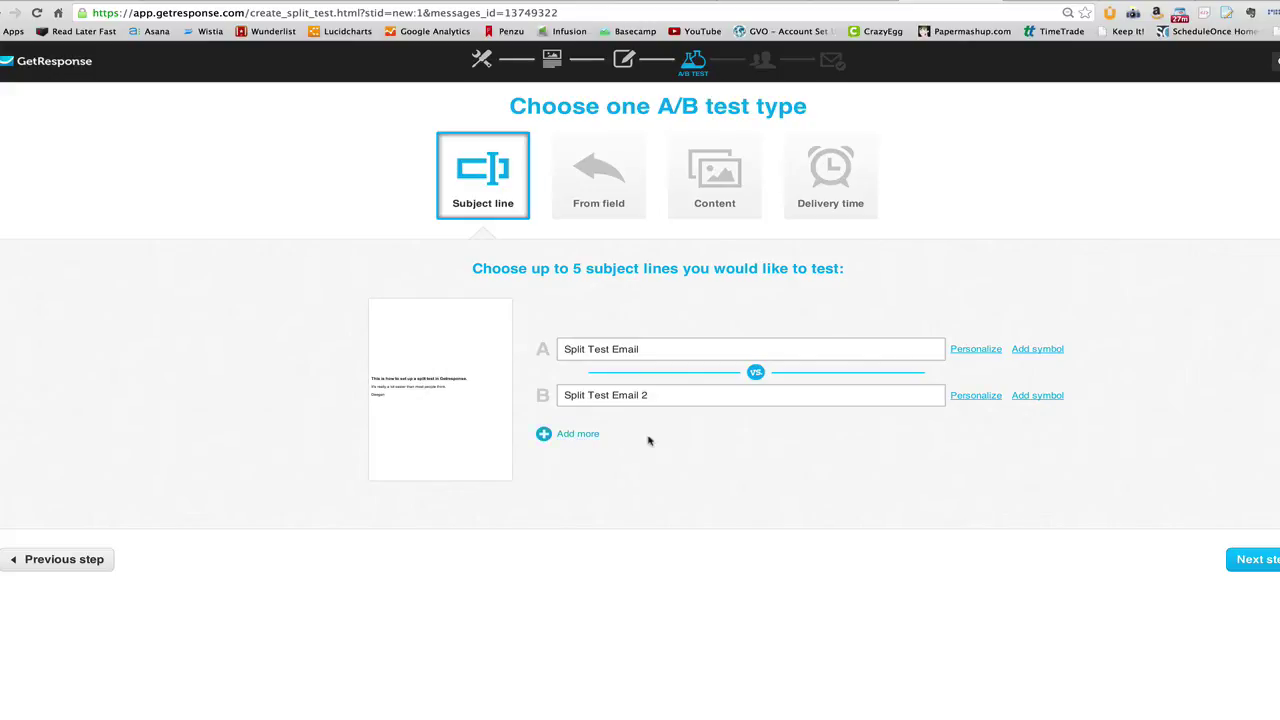
left_click(1263, 562)
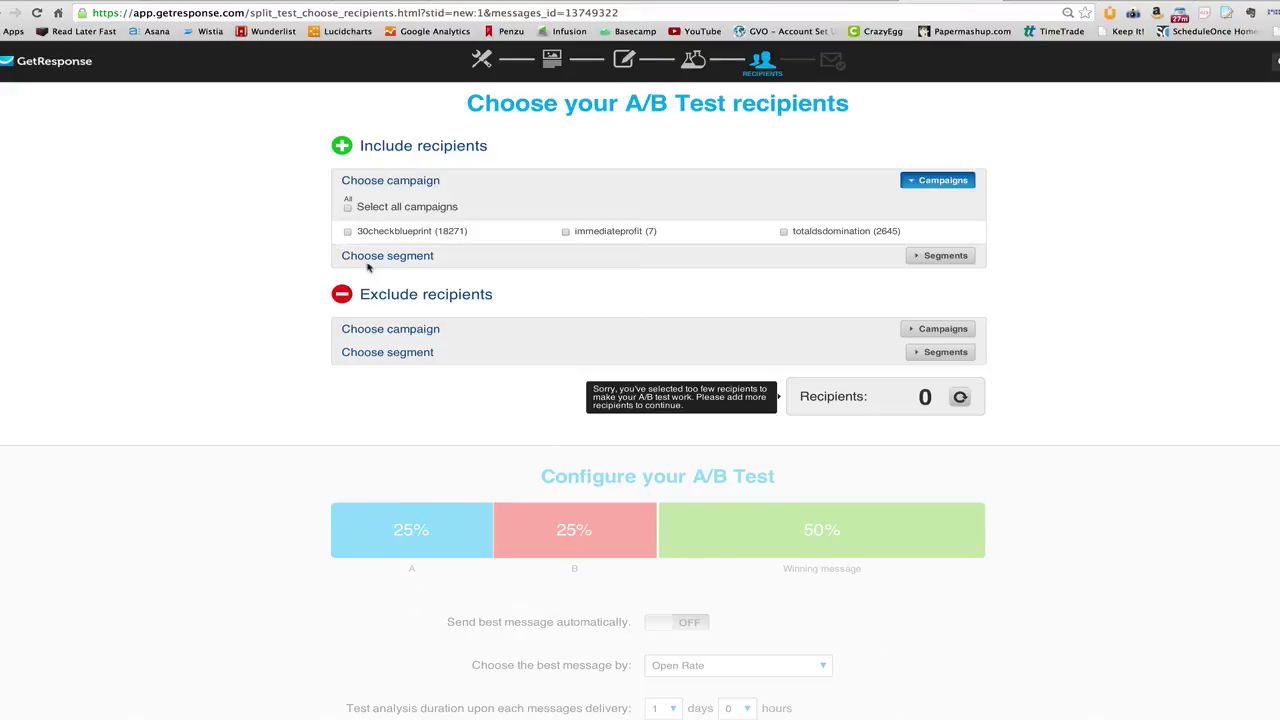
Include the 30checkblueprint campaign (18271 recipients) and review the 25% A, 25% B, 50% winner split.
left_click(347, 232)
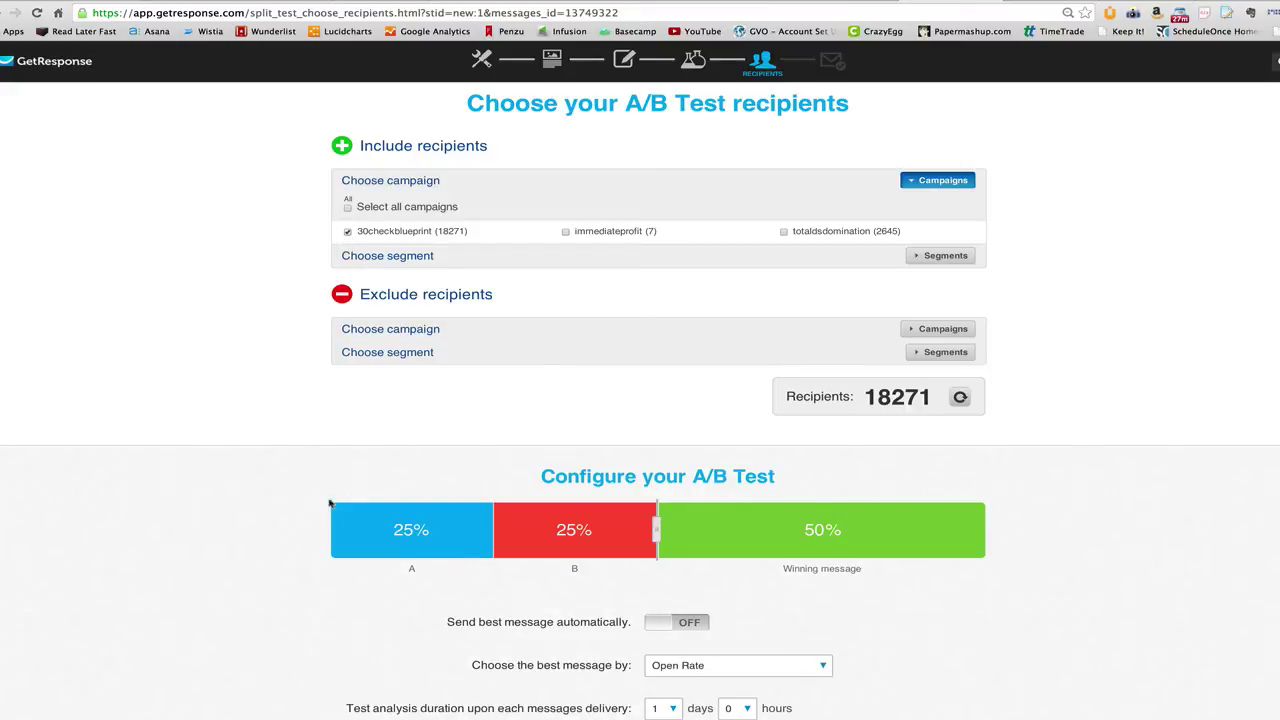
mouse_move(414, 547)
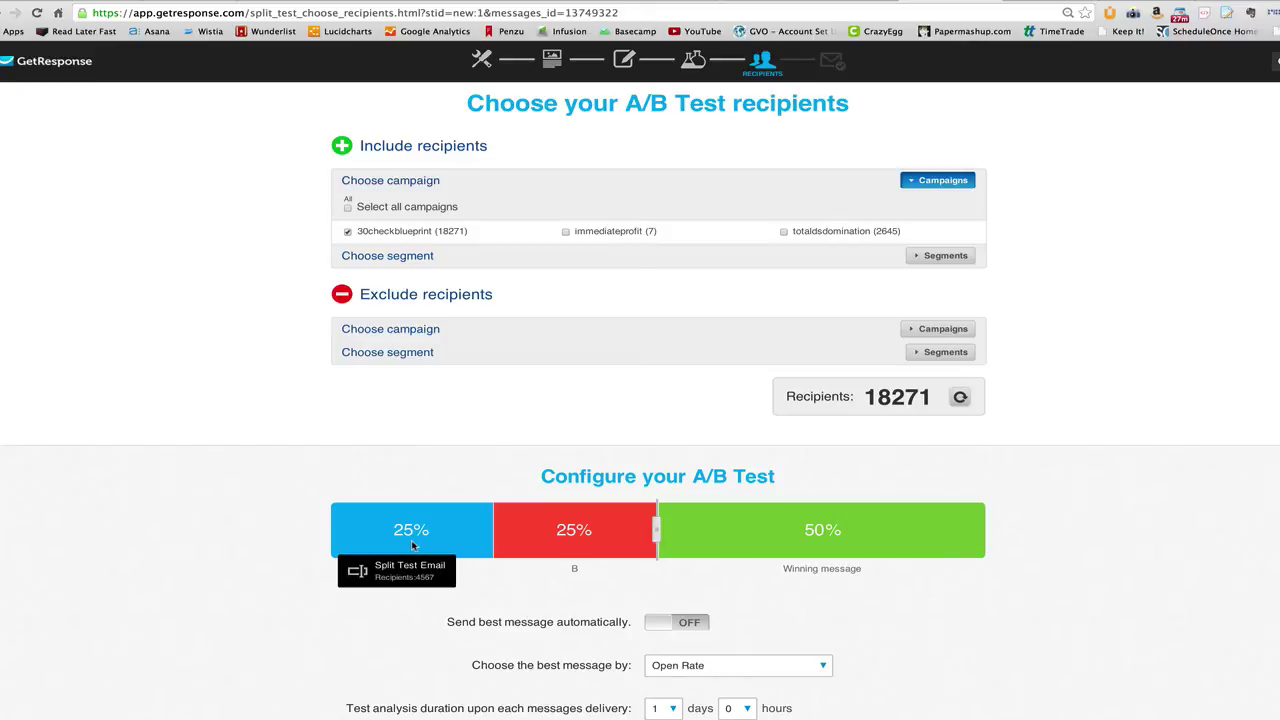
mouse_move(580, 545)
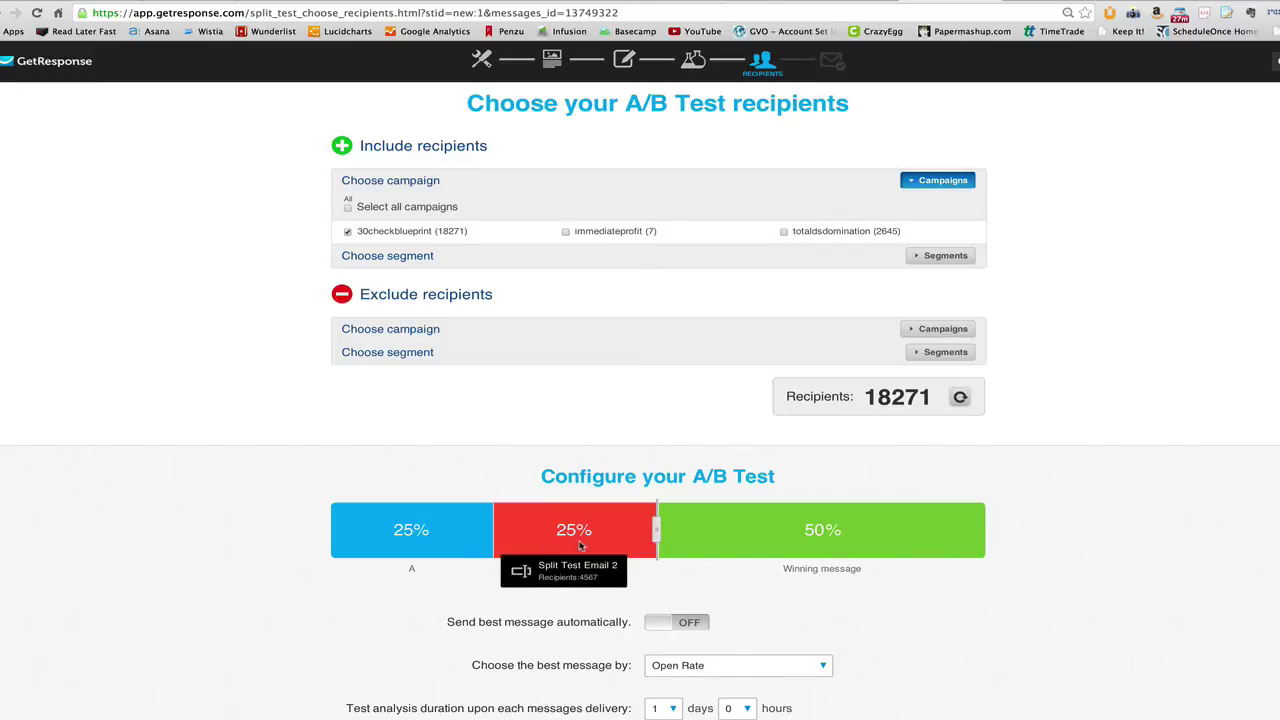
scroll(1095, 607, "down", 2)
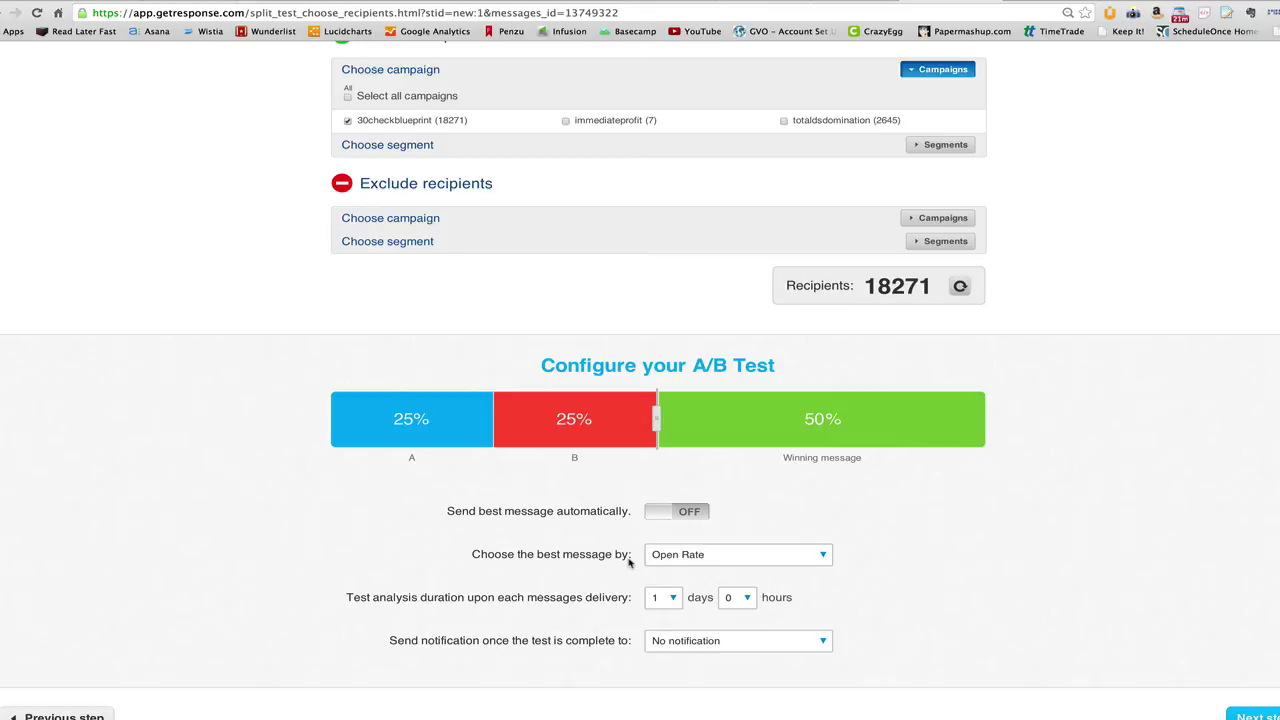
left_click(677, 559)
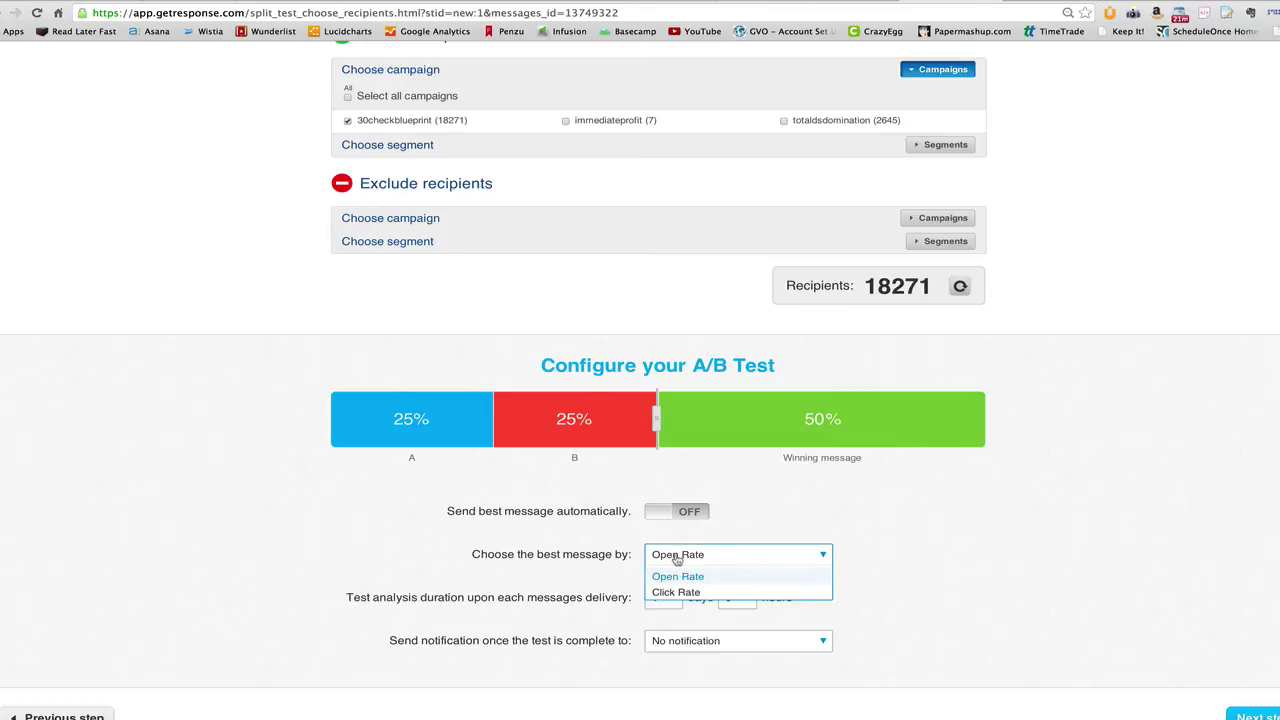
left_click(866, 568)
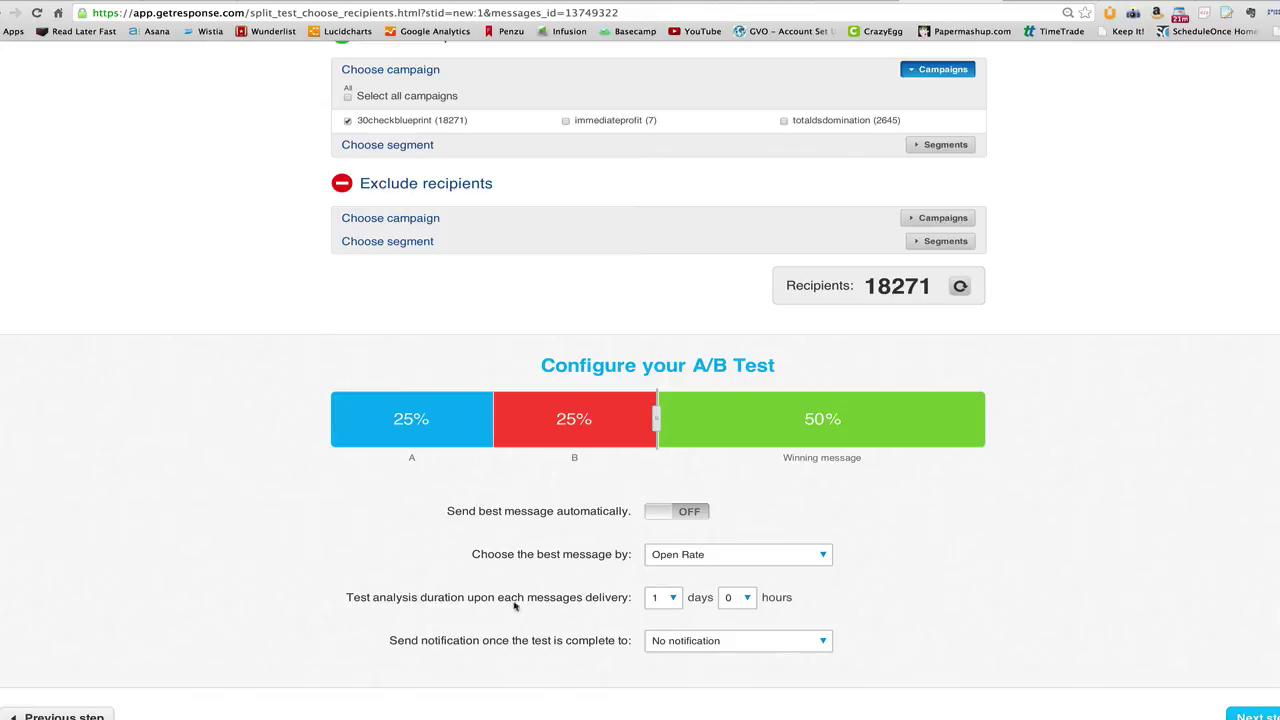
left_click(674, 599)
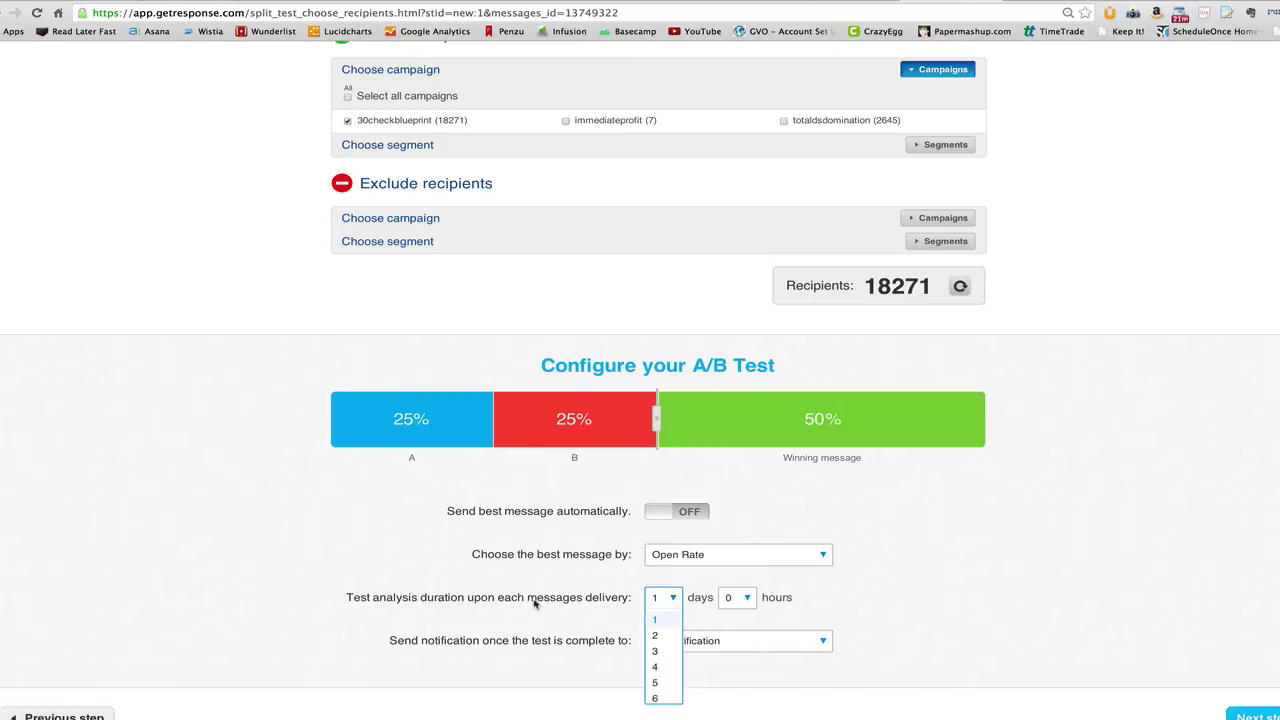
left_click(659, 621)
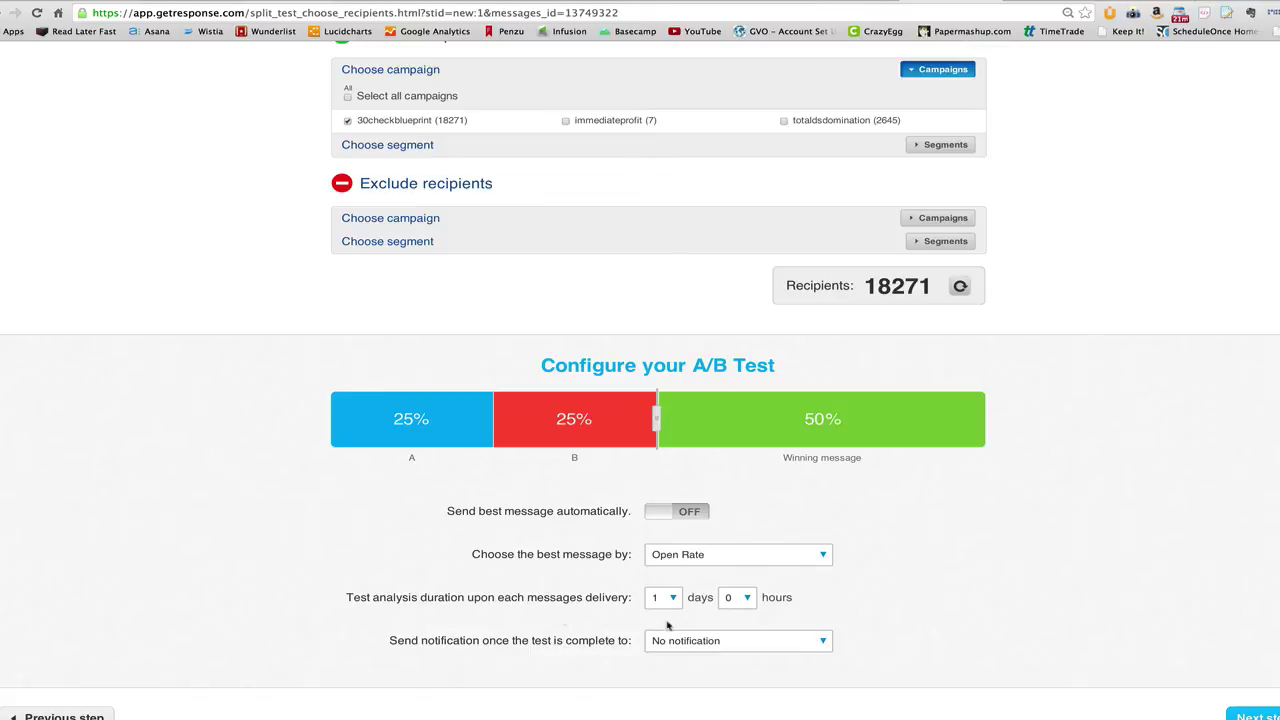
left_click(827, 645)
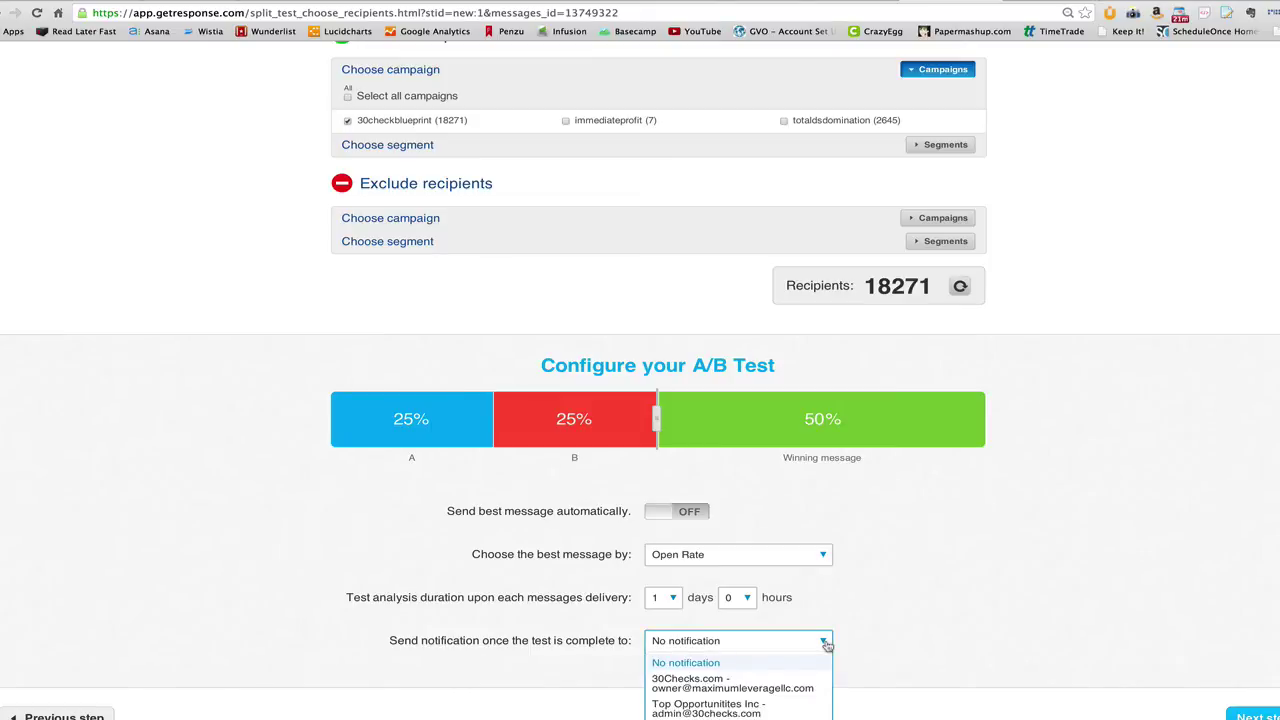
left_click(827, 645)
scroll(921, 617, "down", 1)
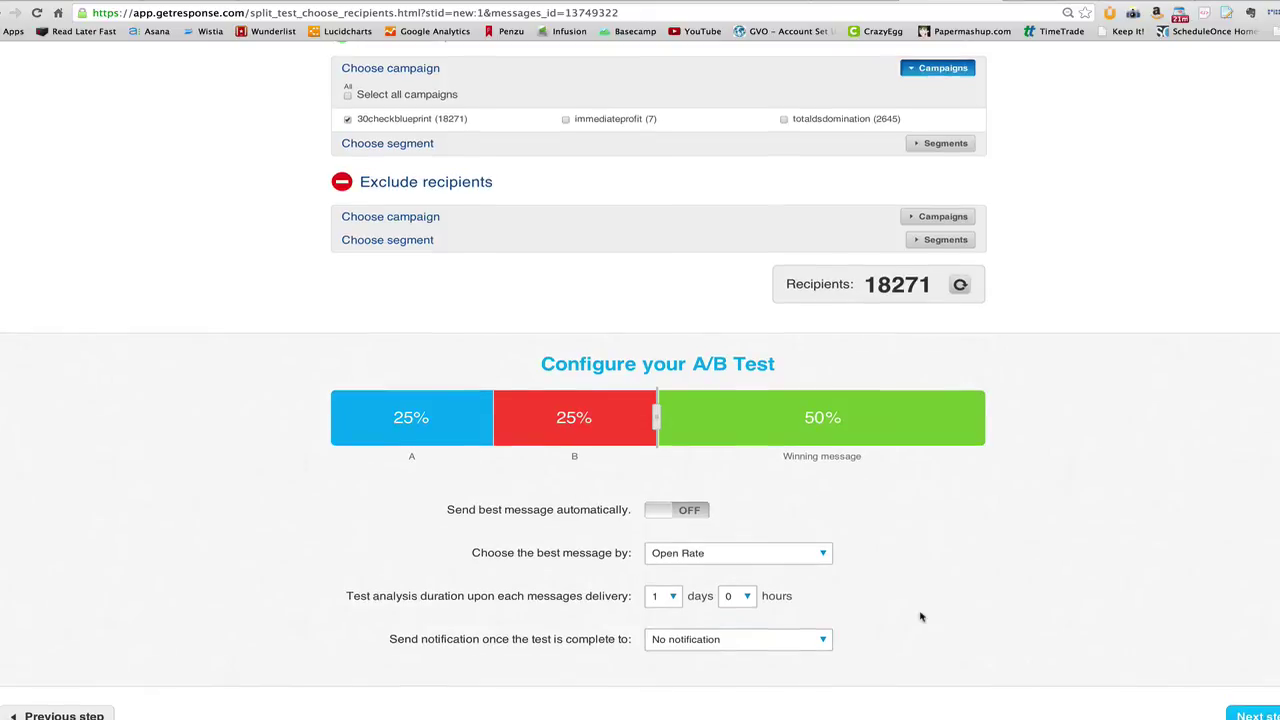
scroll(921, 617, "up", 1)
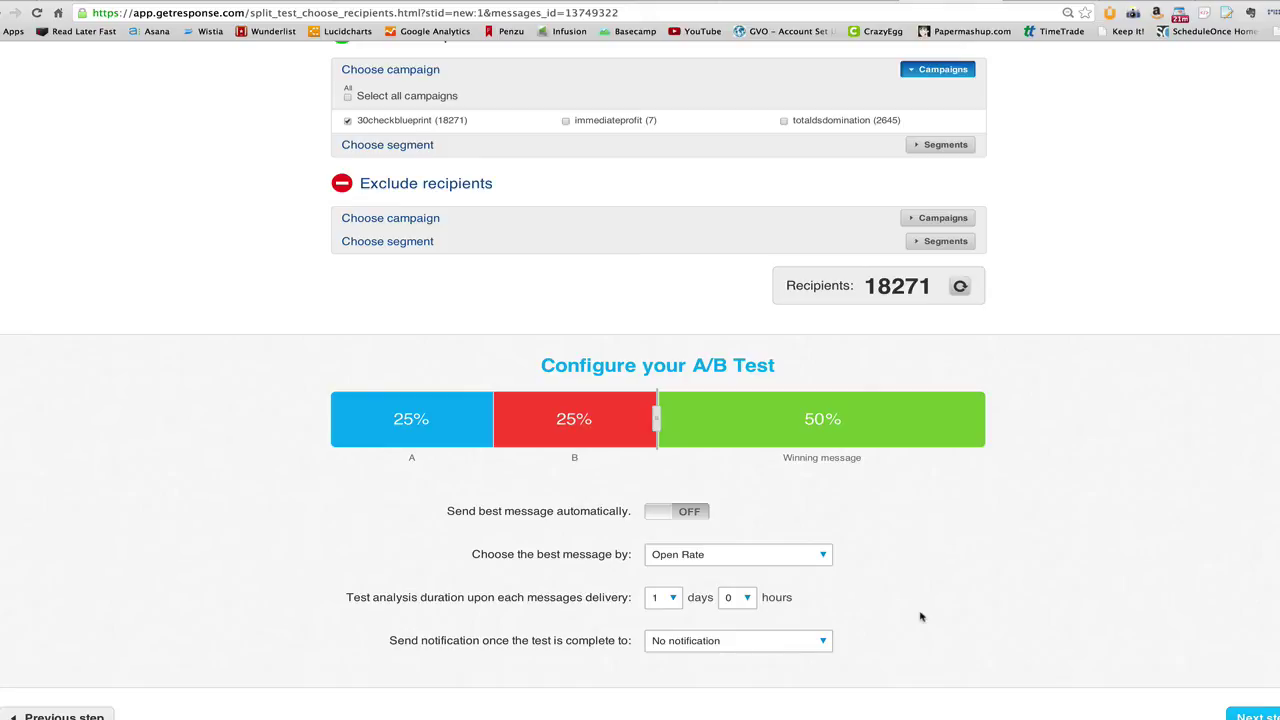
Go to Messages > My Newsletters to list sent newsletters and earlier A/B tests.
scroll(530, 283, "up", 2)
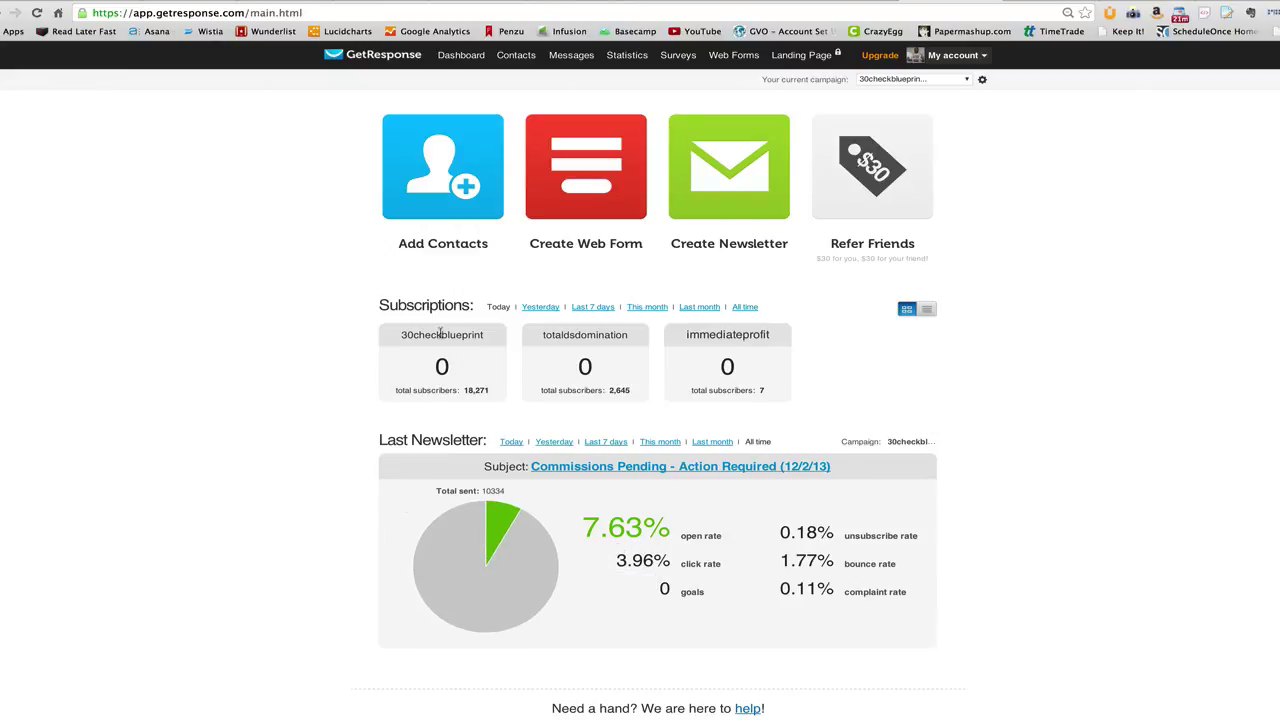
mouse_move(577, 64)
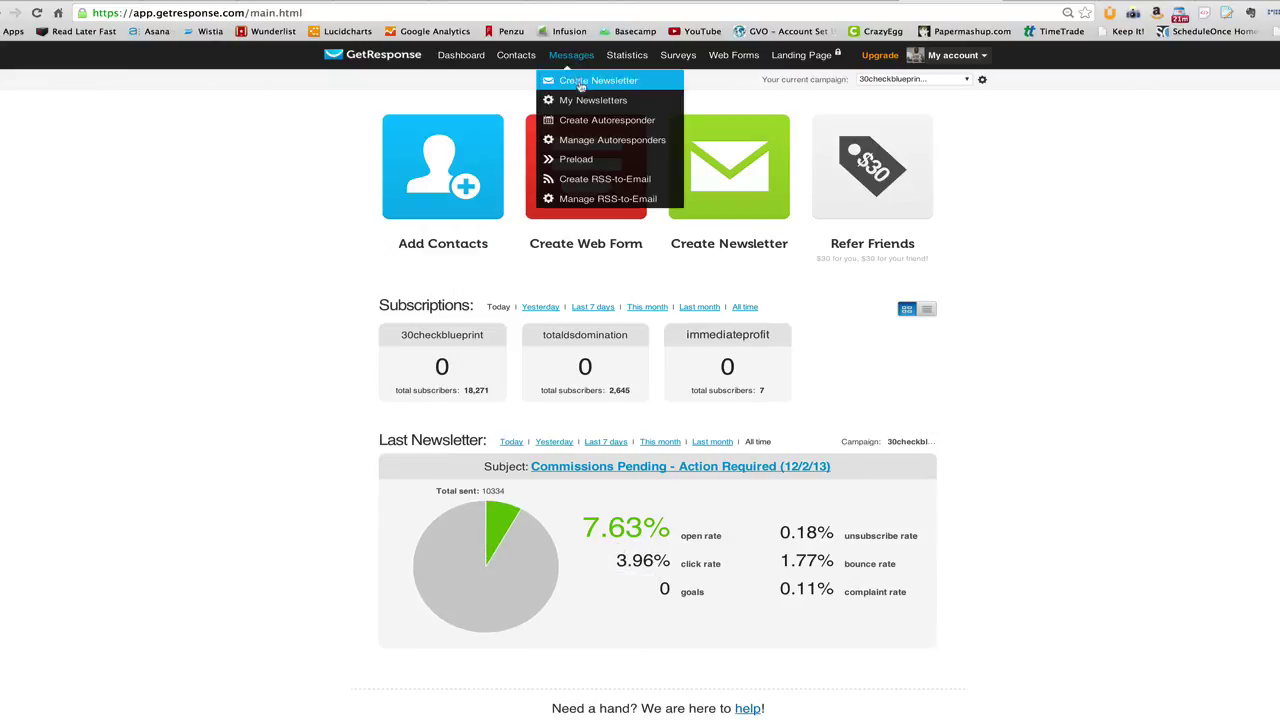
left_click(585, 101)
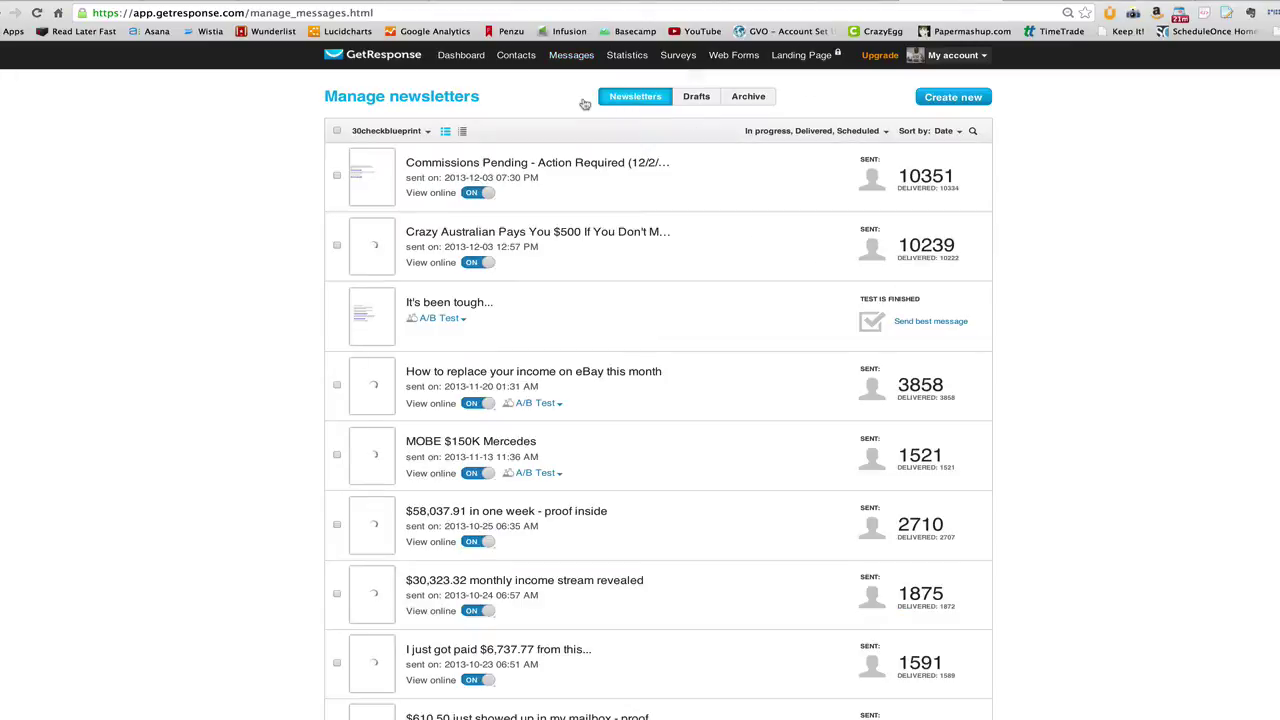
mouse_move(363, 333)
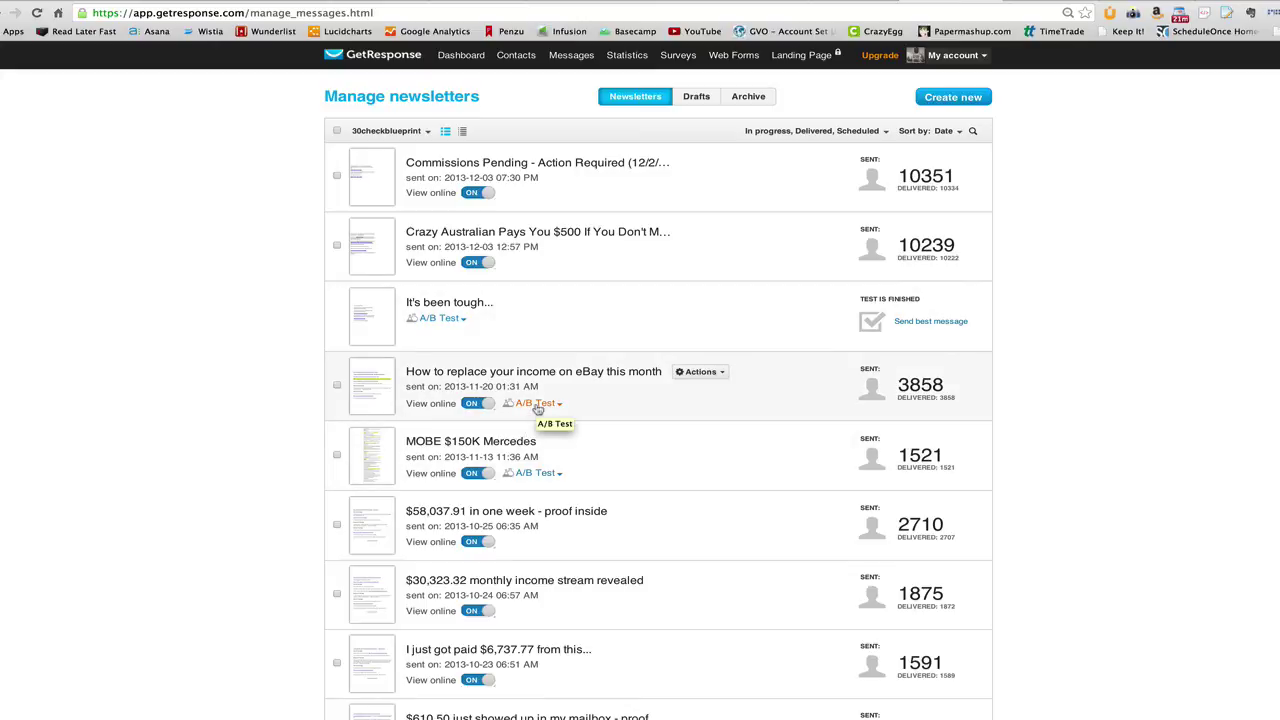
Expand the A/B variant results for the MOBE $150K Mercedes and eBay income newsletters.
left_click(535, 475)
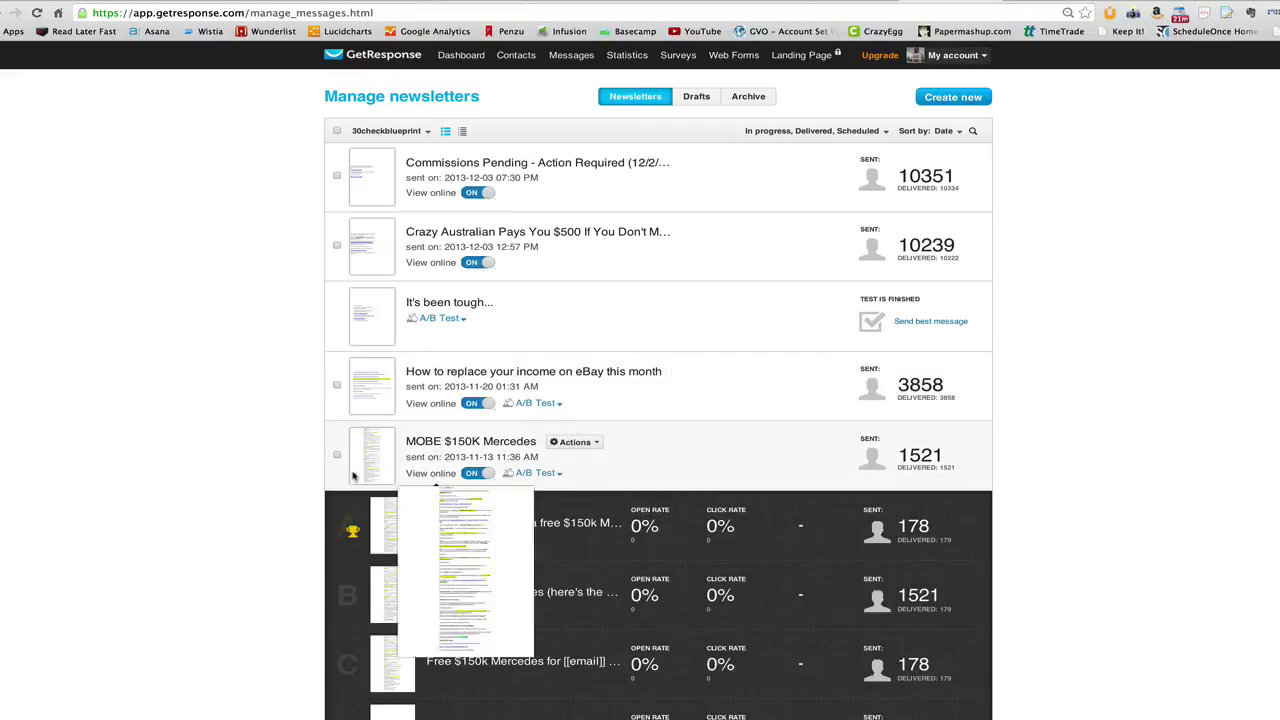
scroll(295, 475, "down", 3)
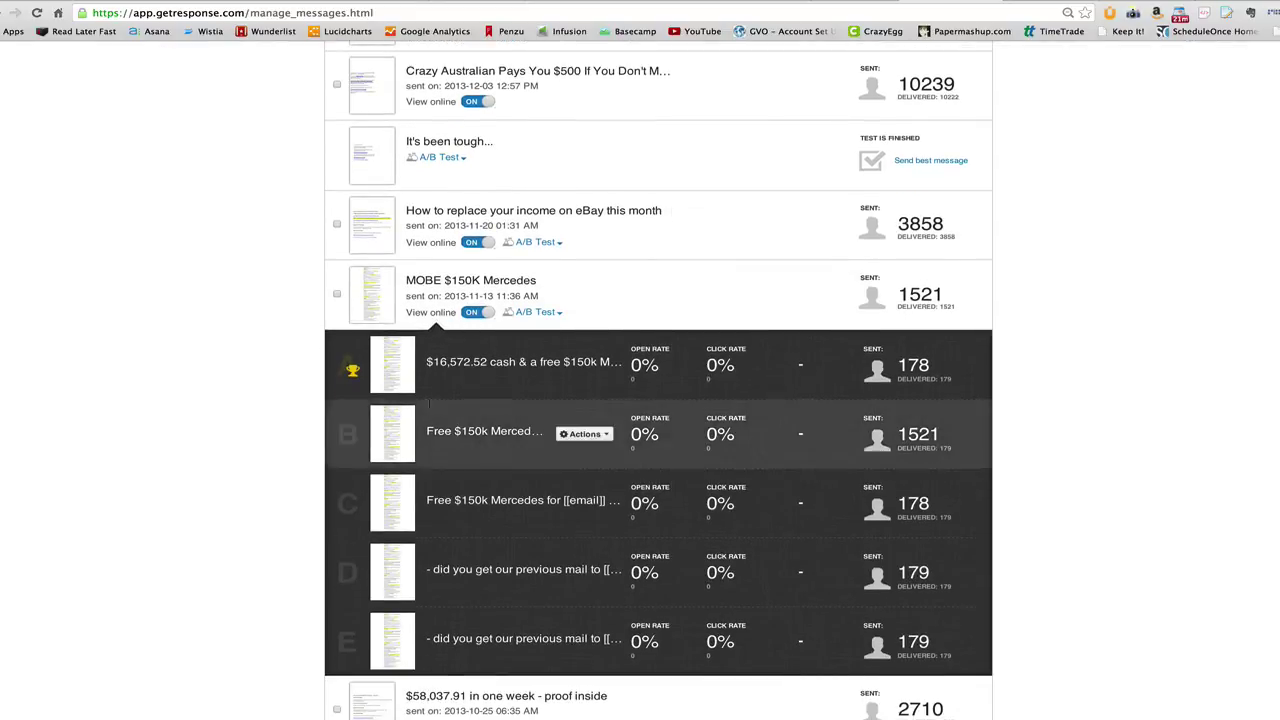
mouse_move(485, 379)
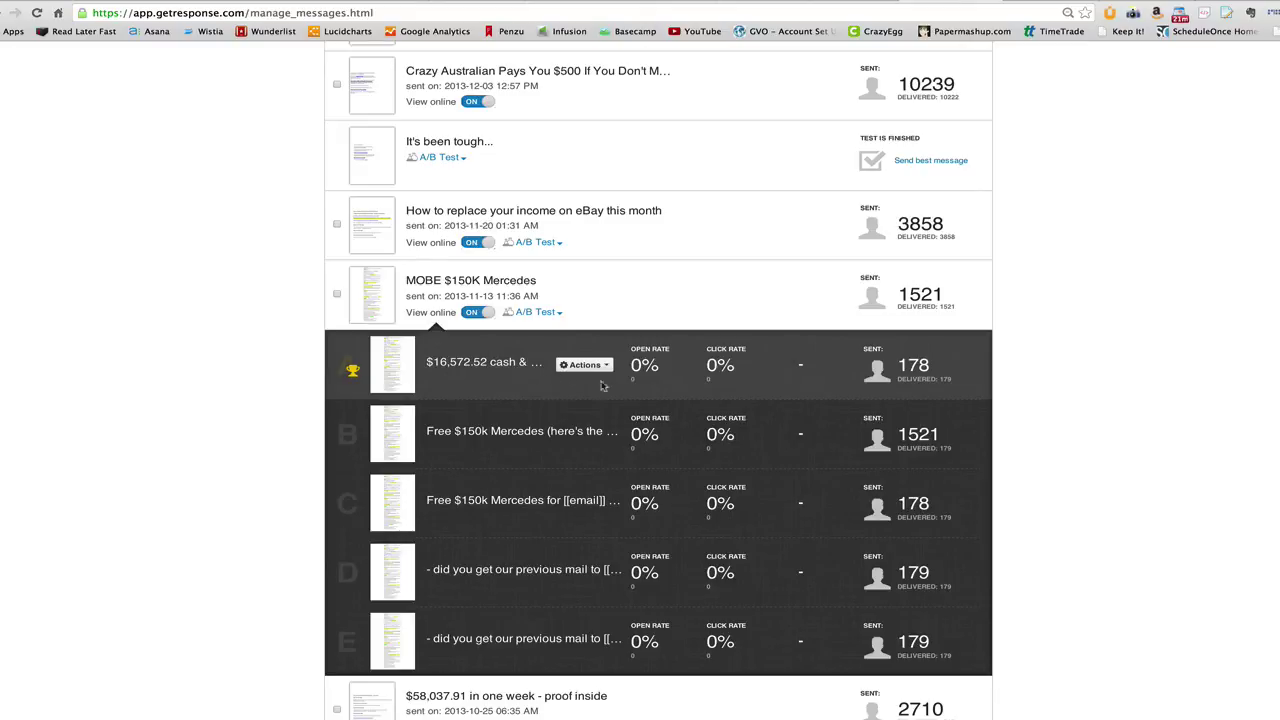
scroll(630, 620, "down", 5)
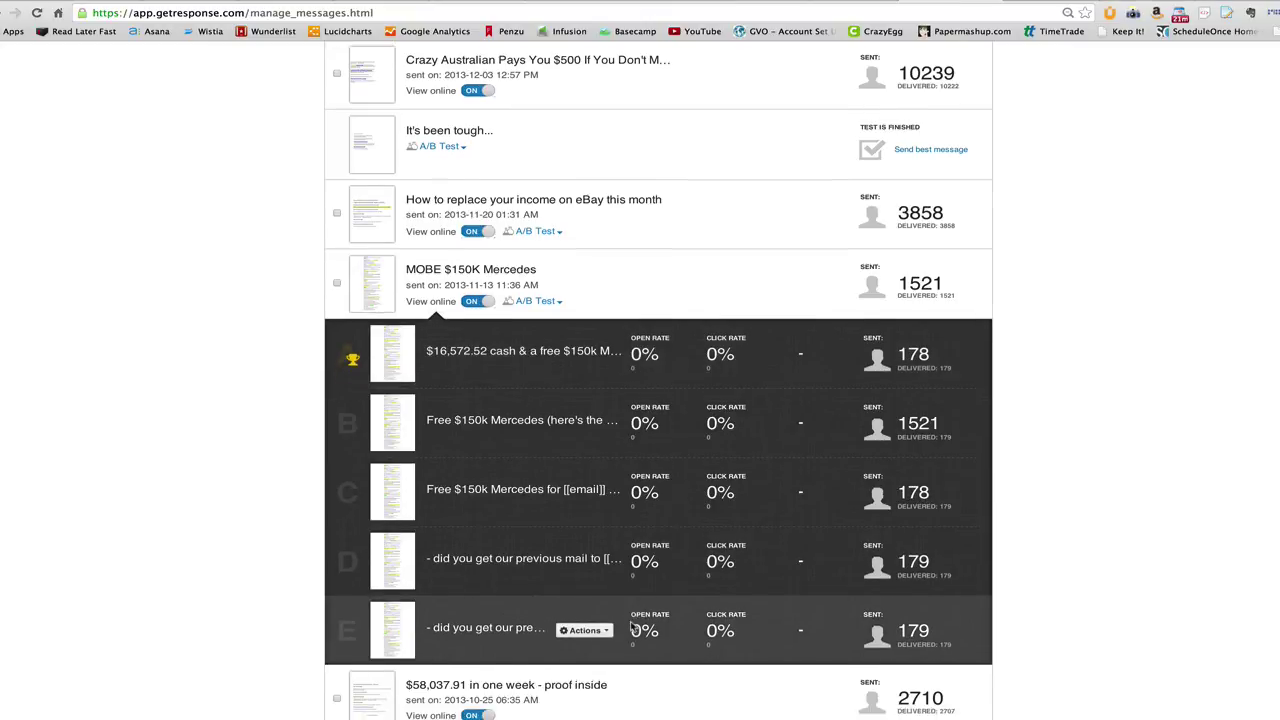
scroll(631, 700, "up", 5)
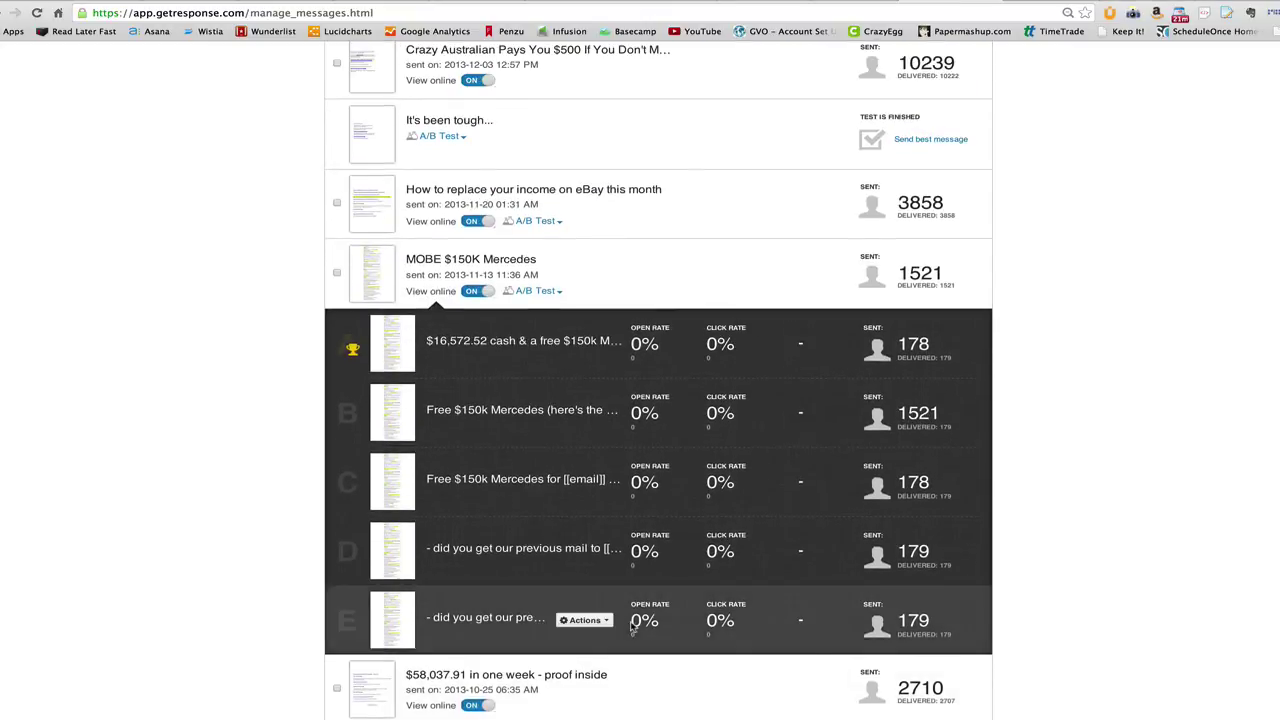
left_click(531, 223)
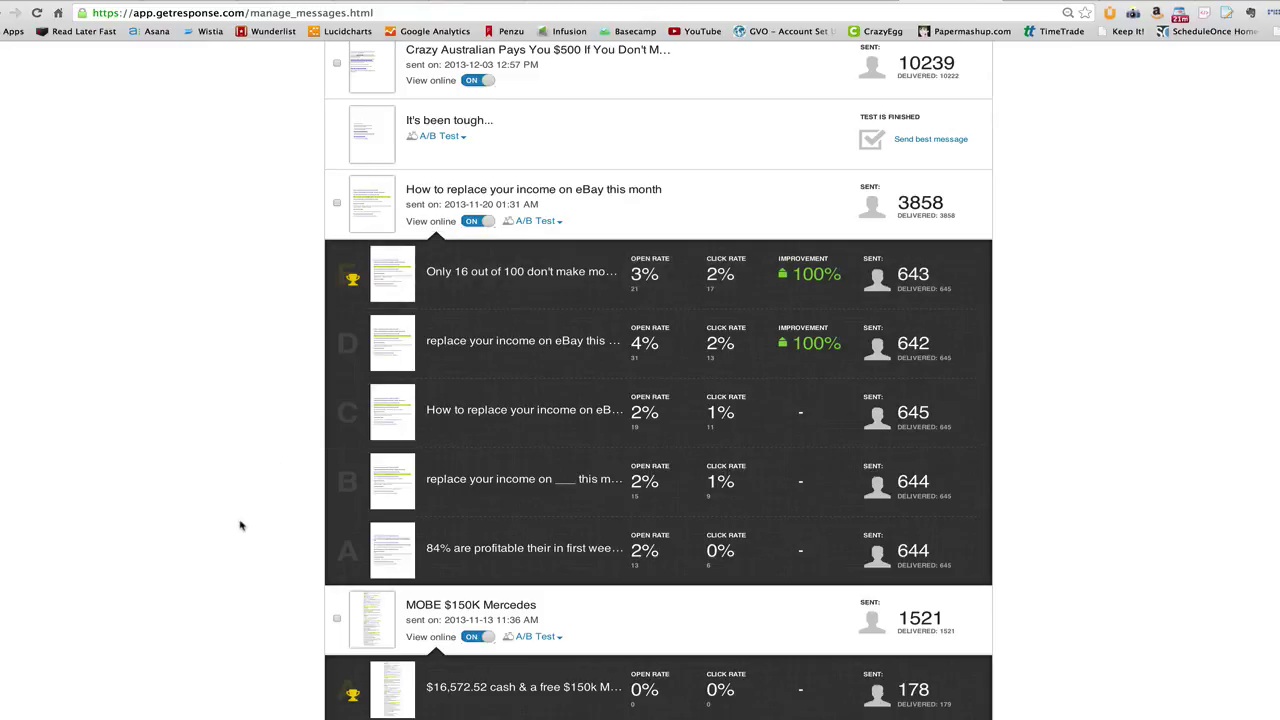
scroll(248, 520, "down", 2)
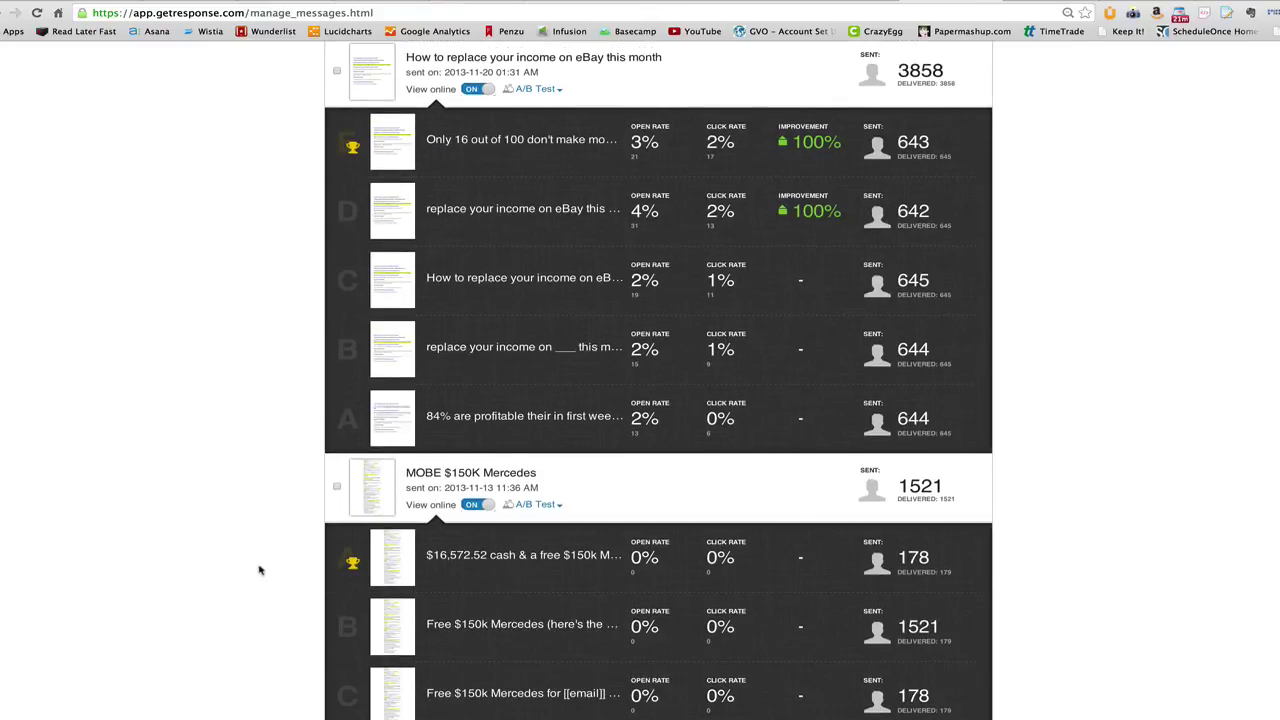
scroll(258, 570, "down", 2)
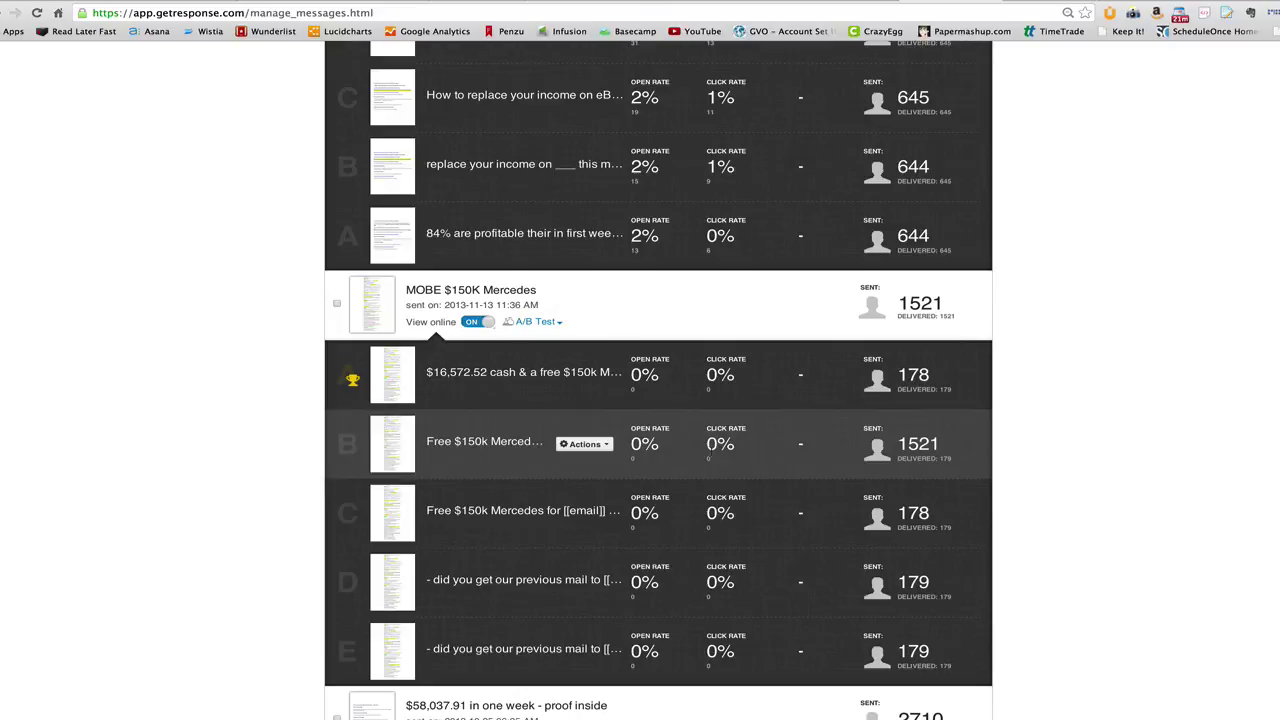
scroll(257, 357, "up", 4)
scroll(257, 357, "up", 2)
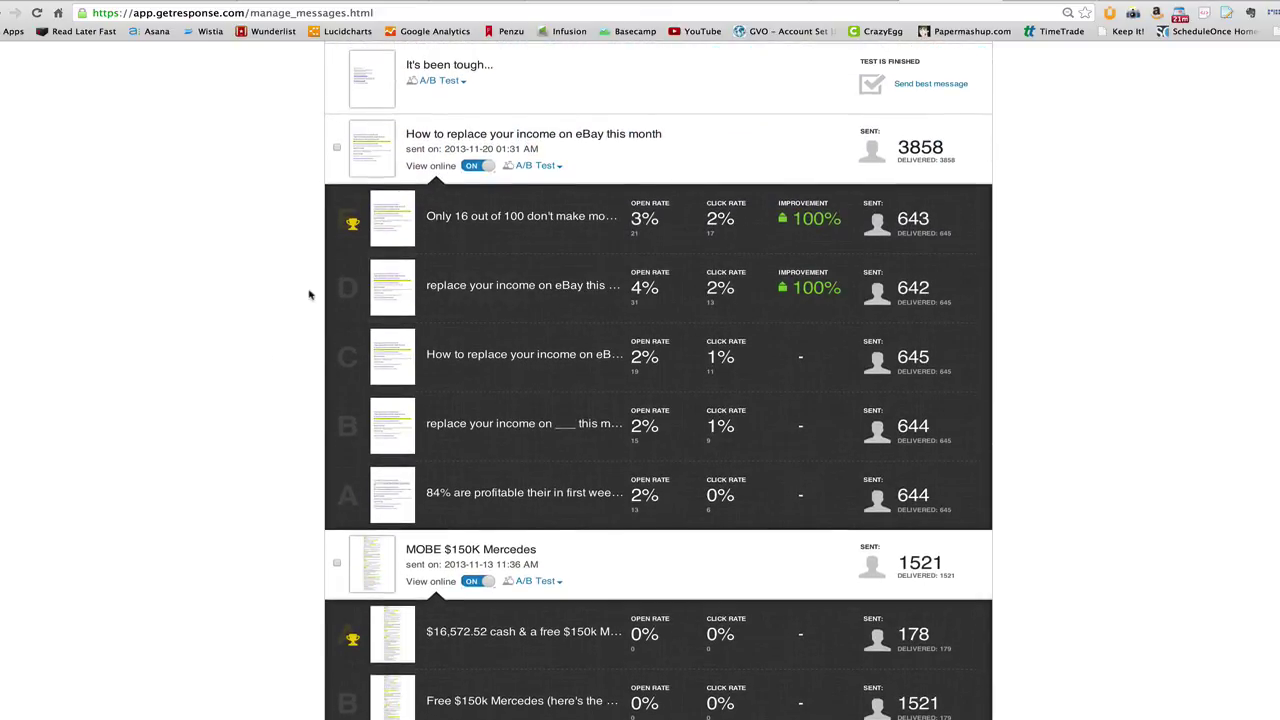